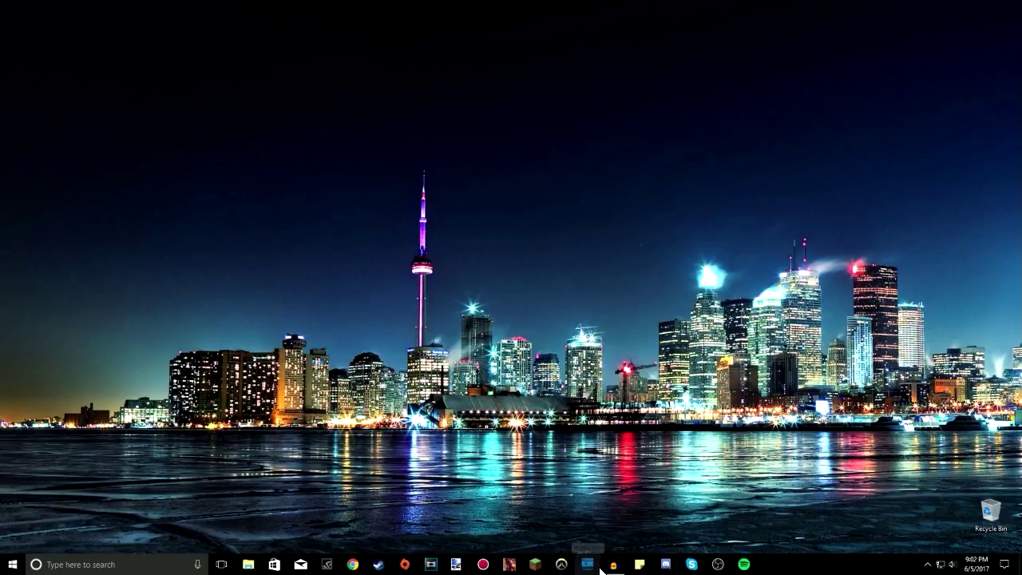
Restore the minimized Audacity window holding the stereo voice recording from the taskbar preview.
mouse_move(603, 567)
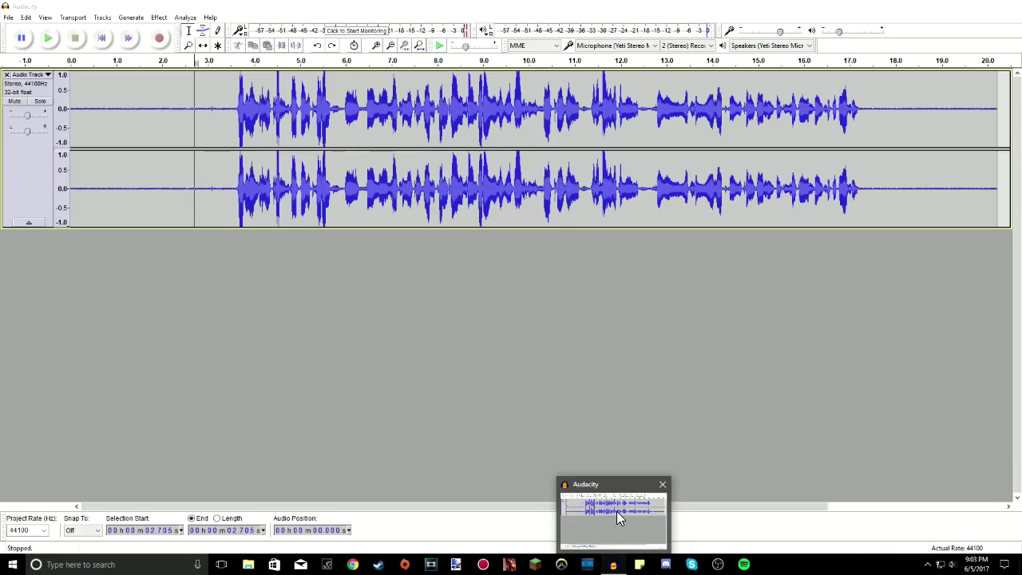
left_click(616, 511)
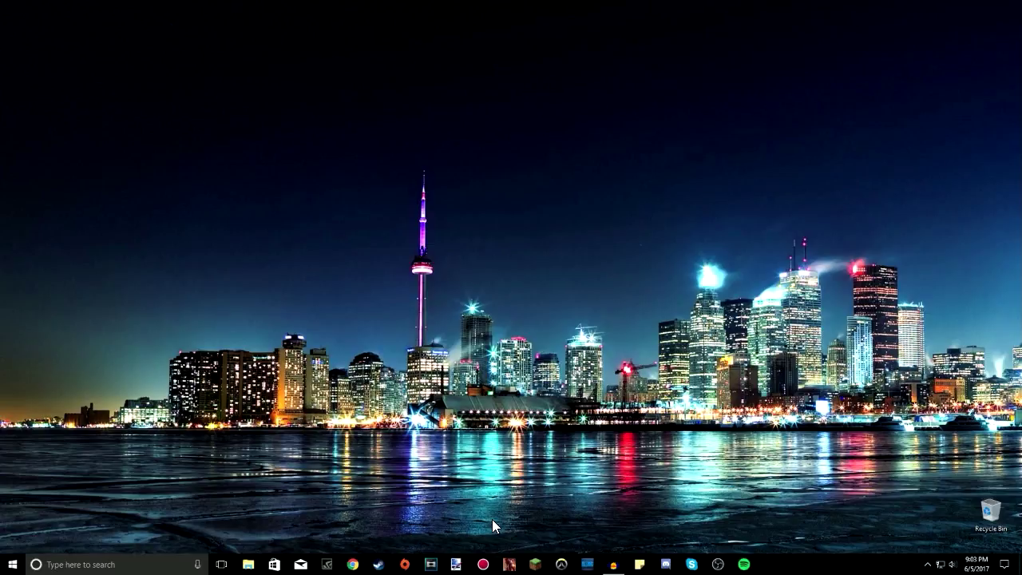
Place the cursor at the speech onset, about 3.6 s, and play the recording from there.
left_click(613, 564)
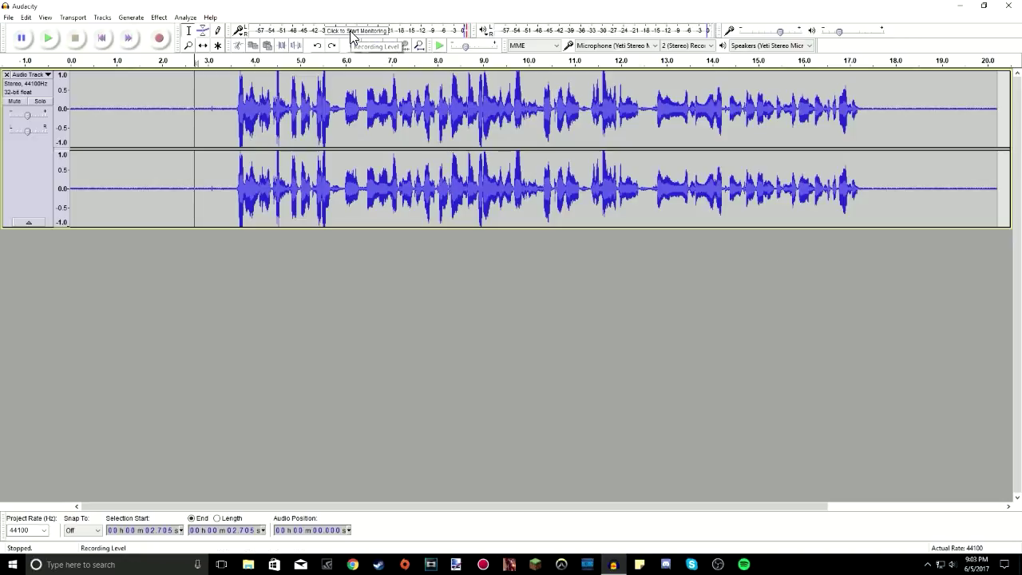
left_click(236, 128)
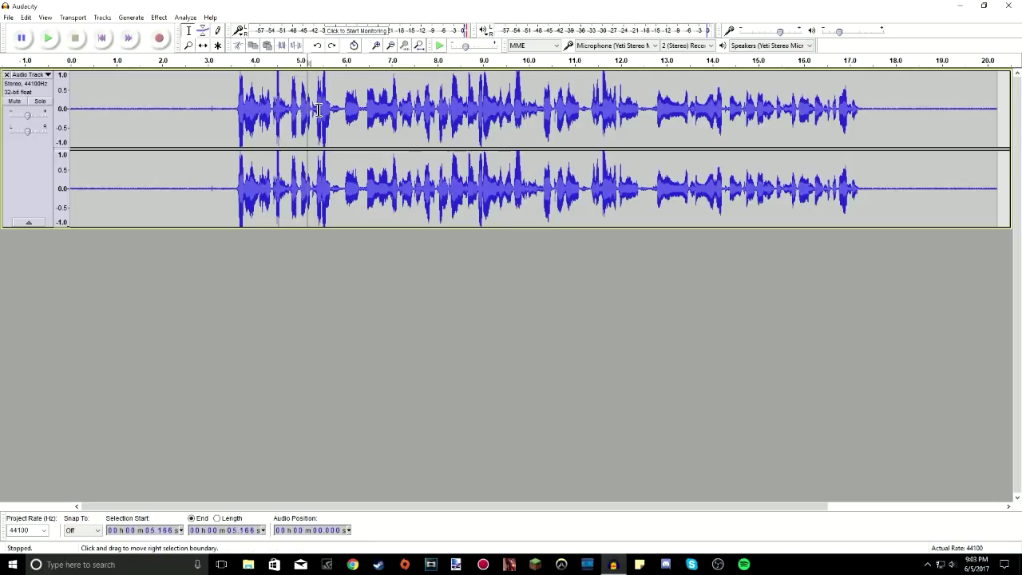
left_click(437, 120)
left_click_drag(721, 120, 397, 120)
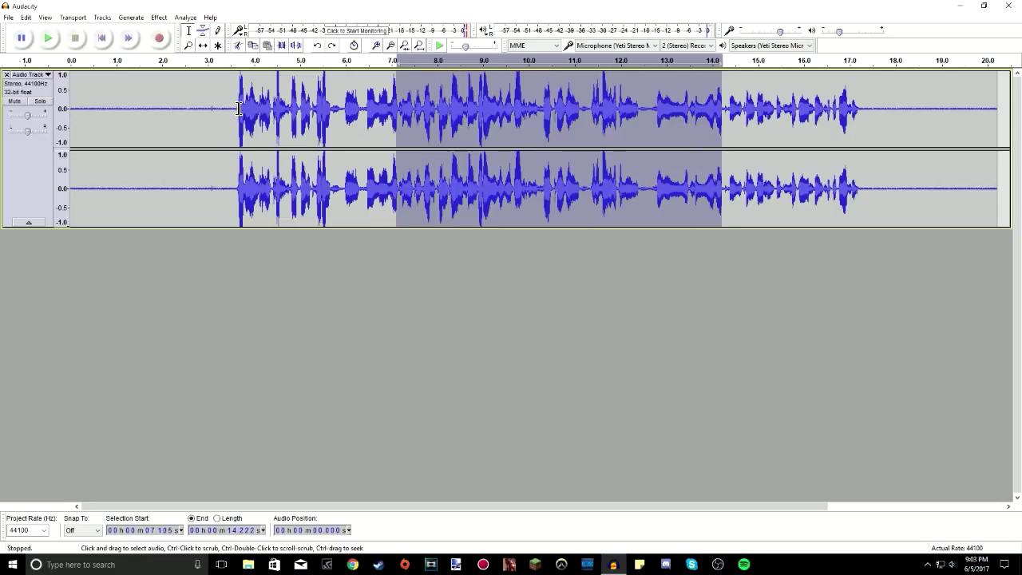
left_click(238, 112)
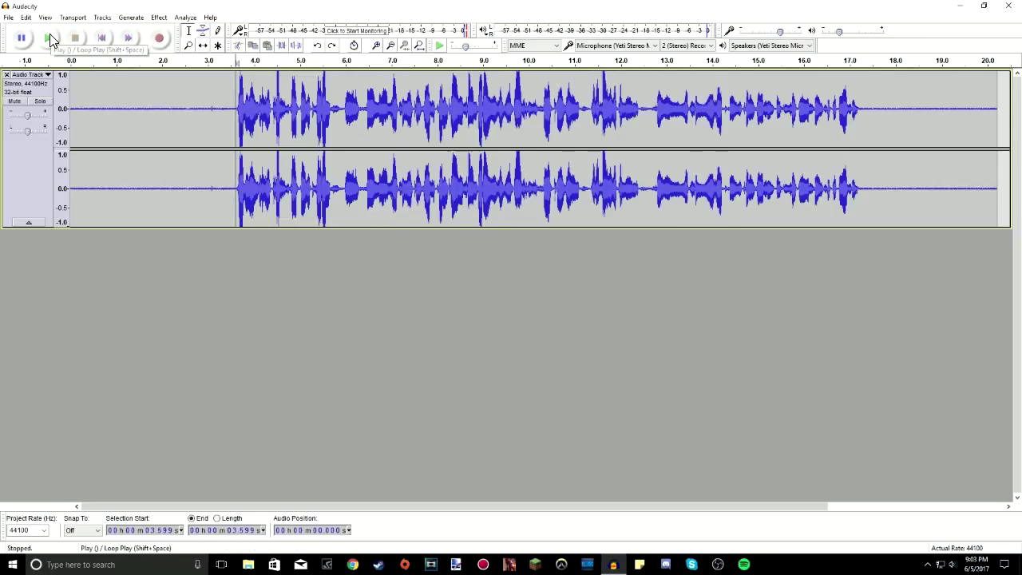
left_click(49, 39)
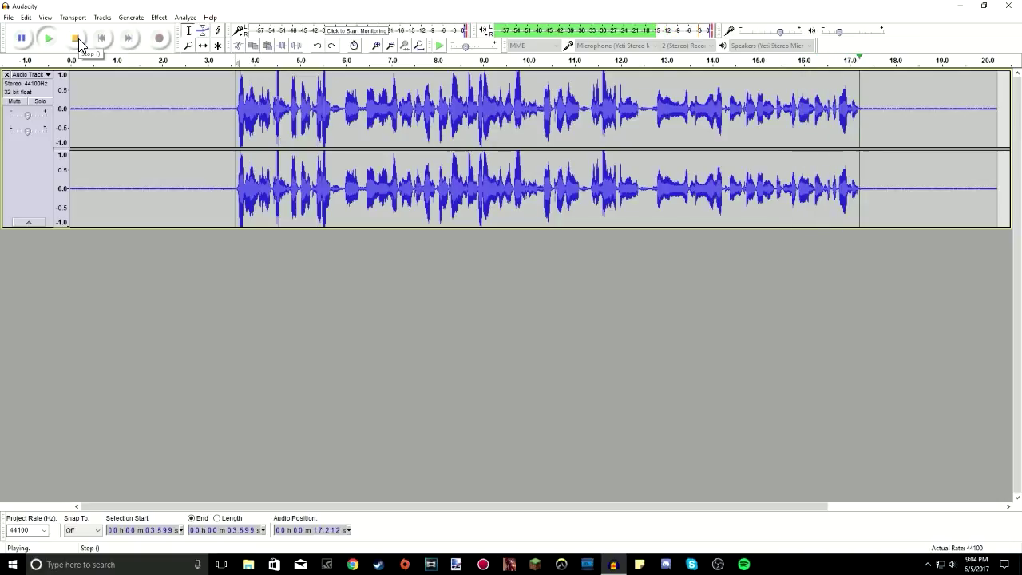
Stop playback, select the speech from about 3.4 to 17.5 s, and check the trailing silence near 18.2 s.
left_click(78, 38)
left_click(241, 119)
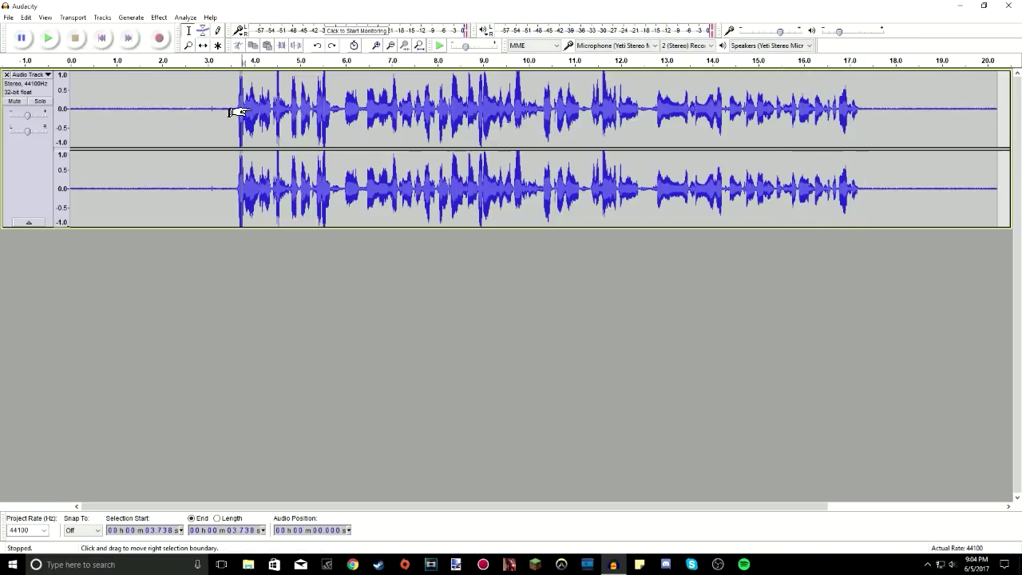
left_click_drag(869, 109, 224, 109)
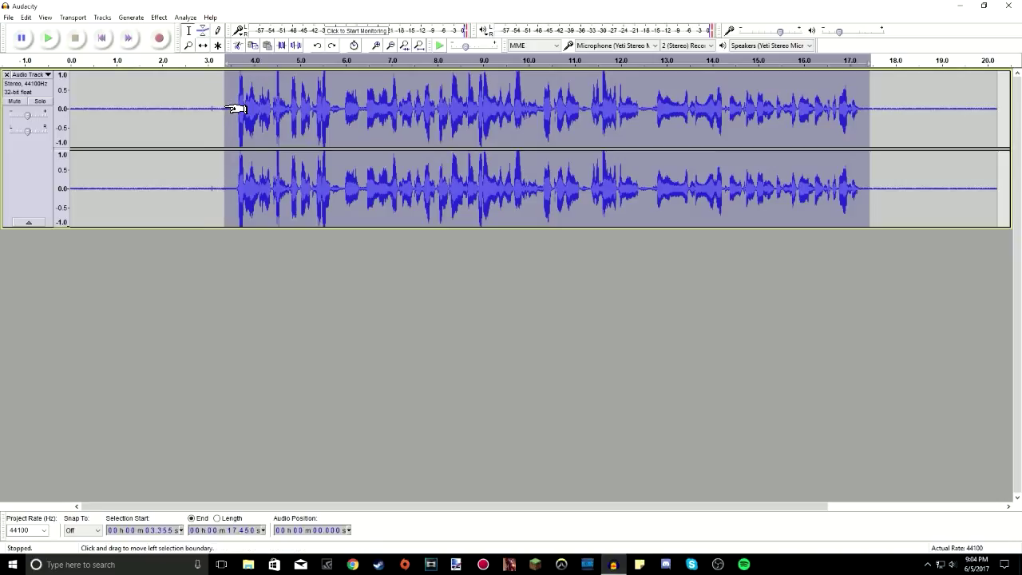
left_click(254, 111)
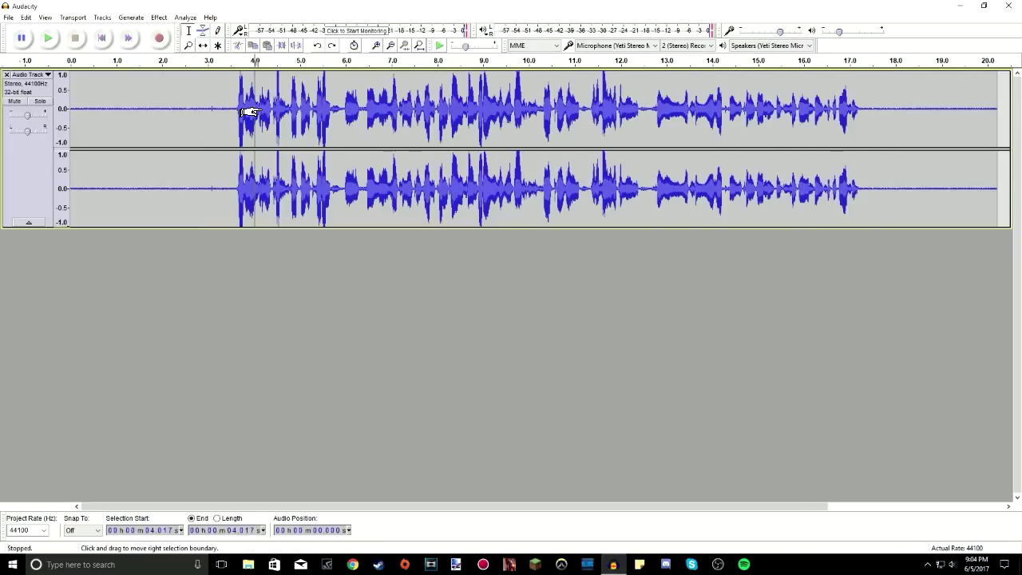
left_click(903, 126)
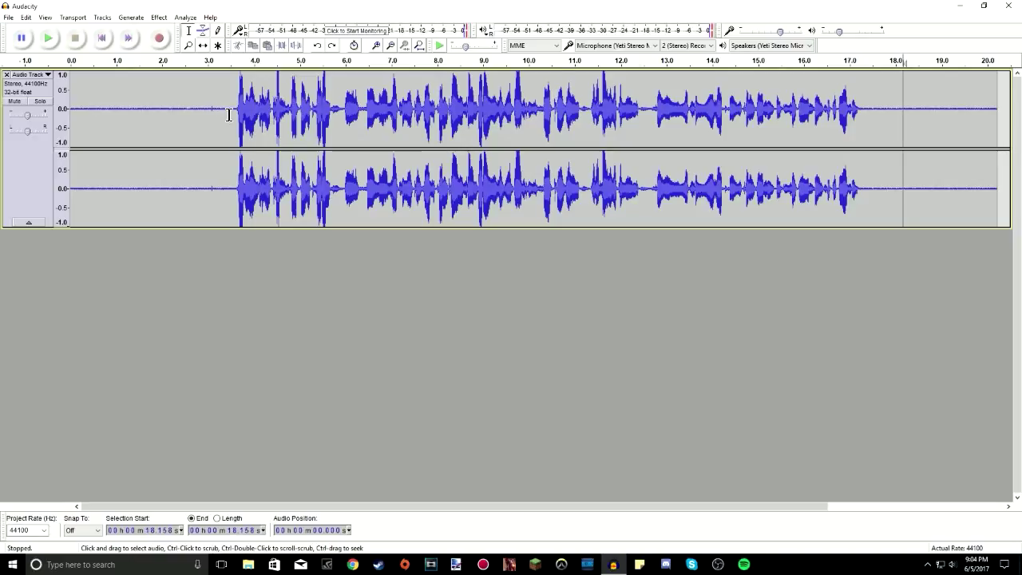
Select several stretches of the leading silence before the speech to inspect it.
left_click_drag(76, 117, 208, 120)
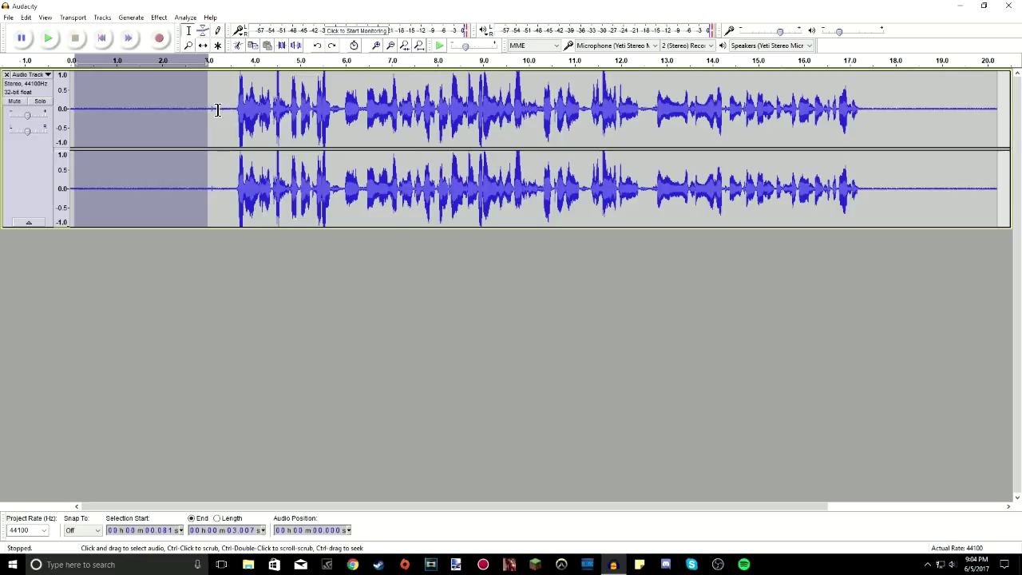
left_click(184, 121)
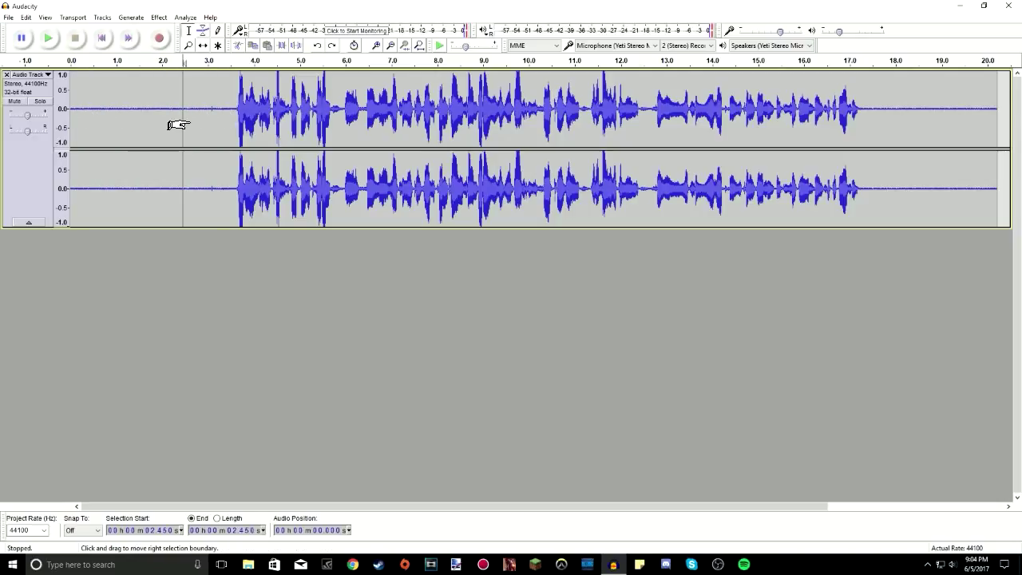
left_click_drag(99, 121, 198, 128)
left_click(95, 118)
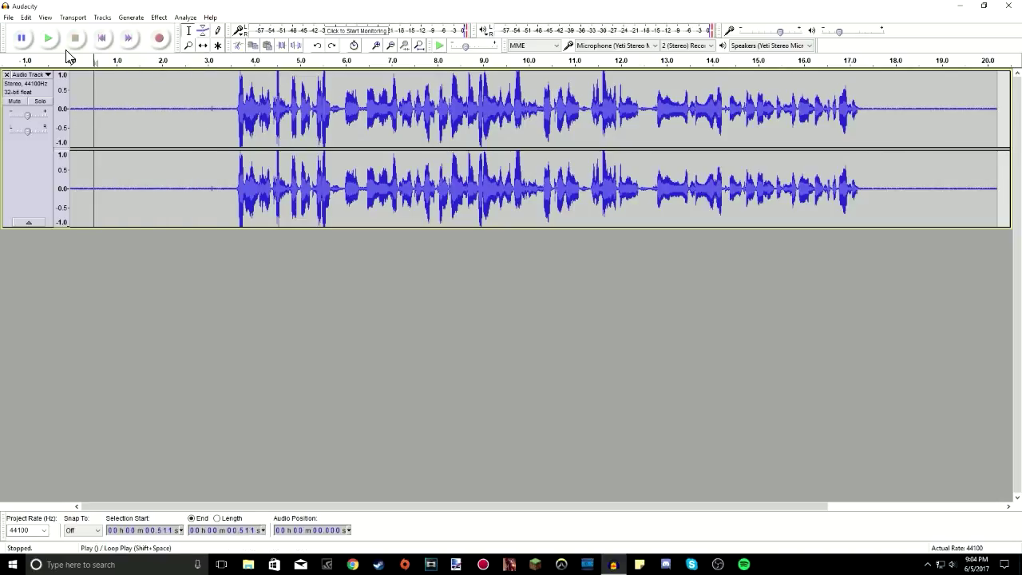
left_click_drag(101, 117, 204, 120)
left_click(99, 112)
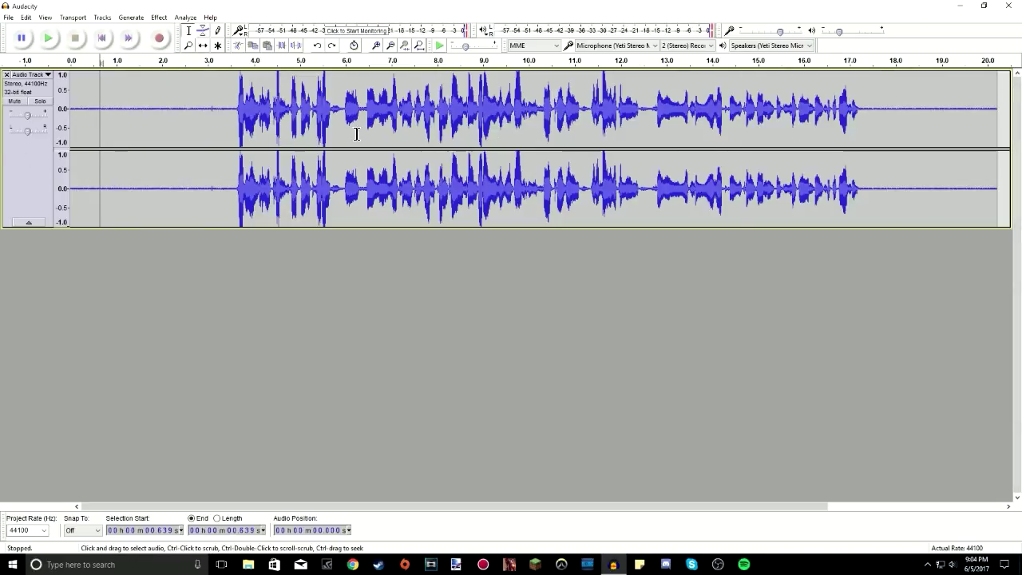
Compress the whole track: -12 dB threshold, -40 dB noise floor, 2:1 ratio, make-up gain on.
left_click(20, 180)
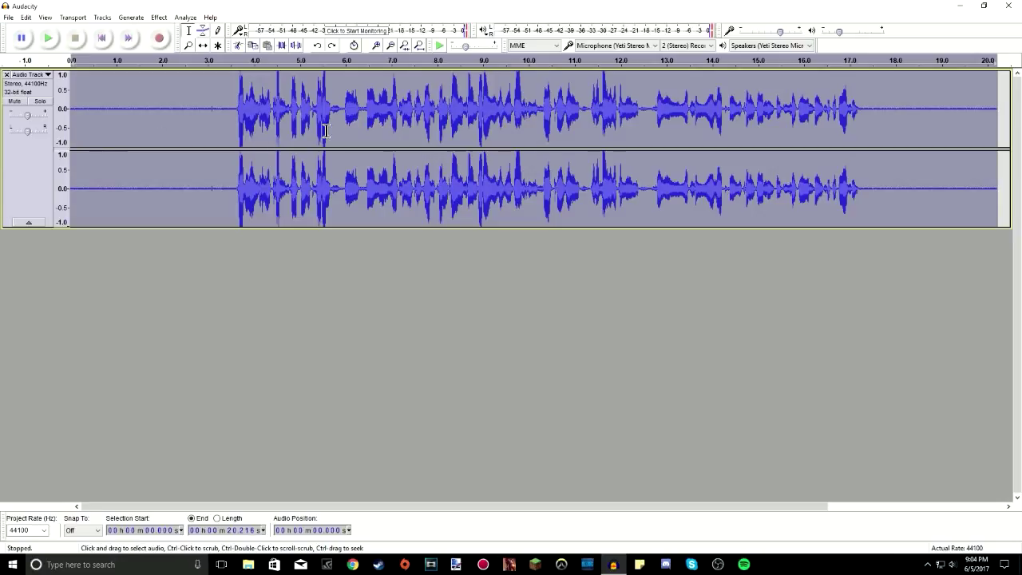
left_click(31, 160)
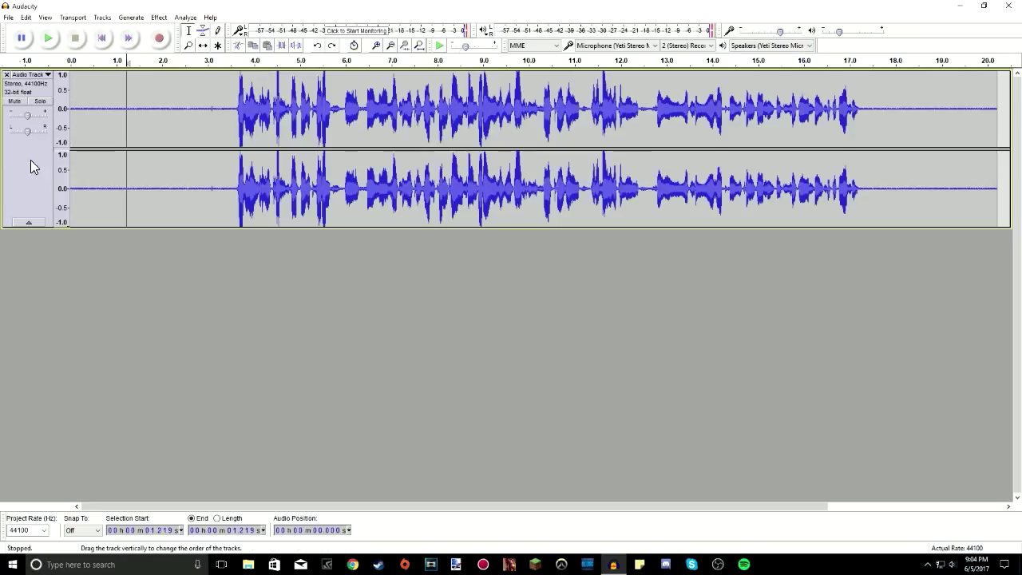
left_click(24, 155)
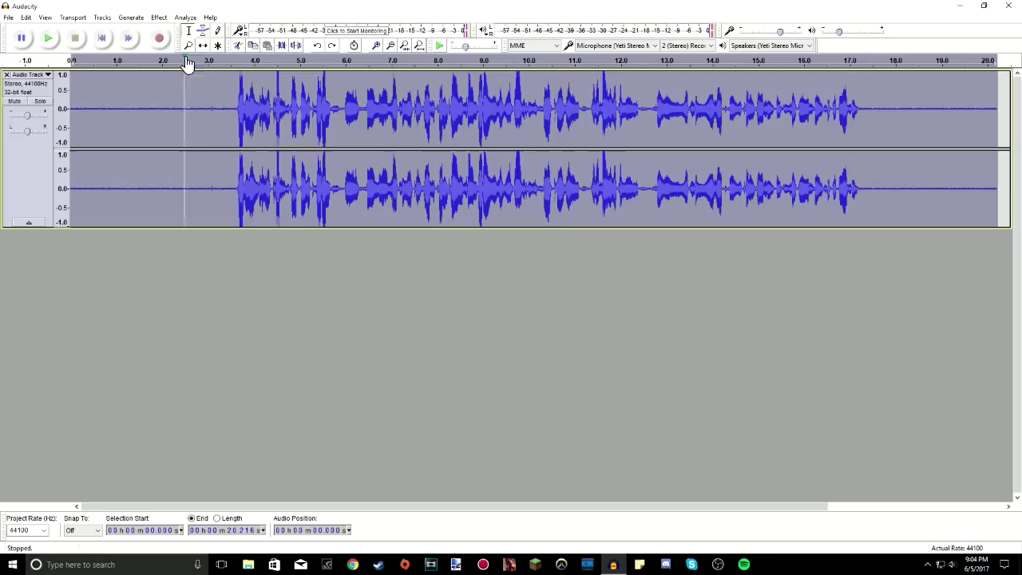
left_click(158, 17)
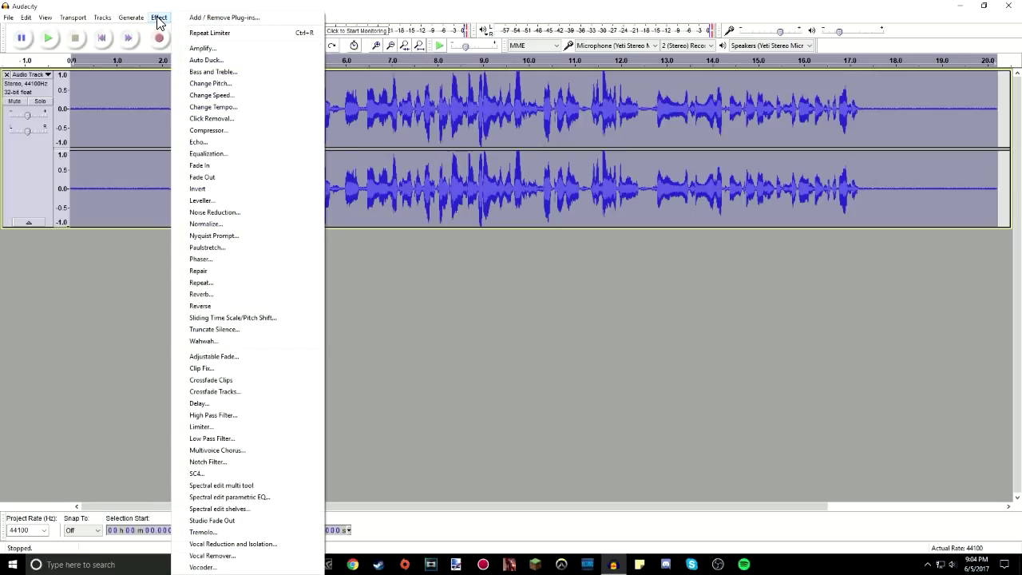
left_click(227, 131)
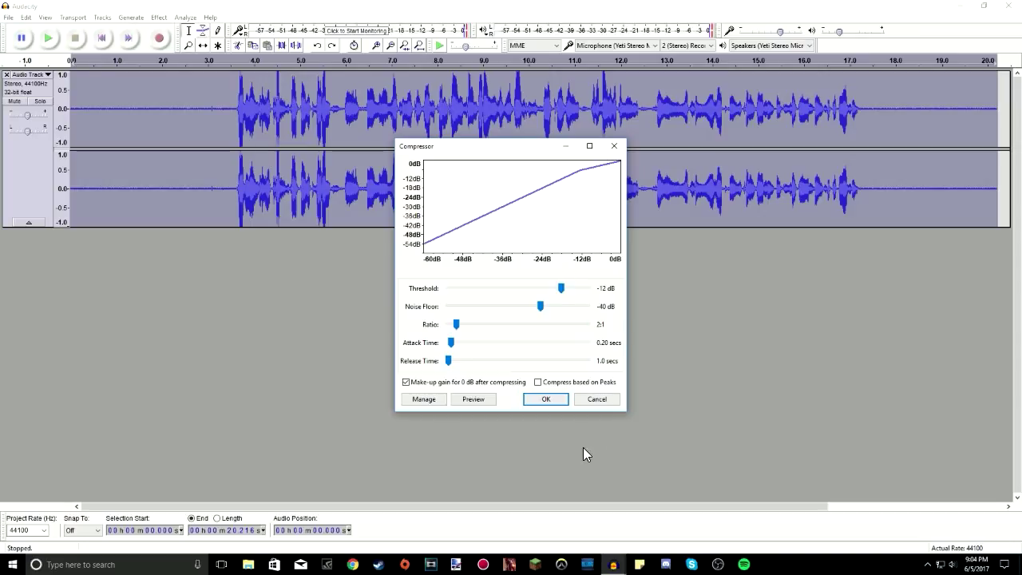
left_click(533, 401)
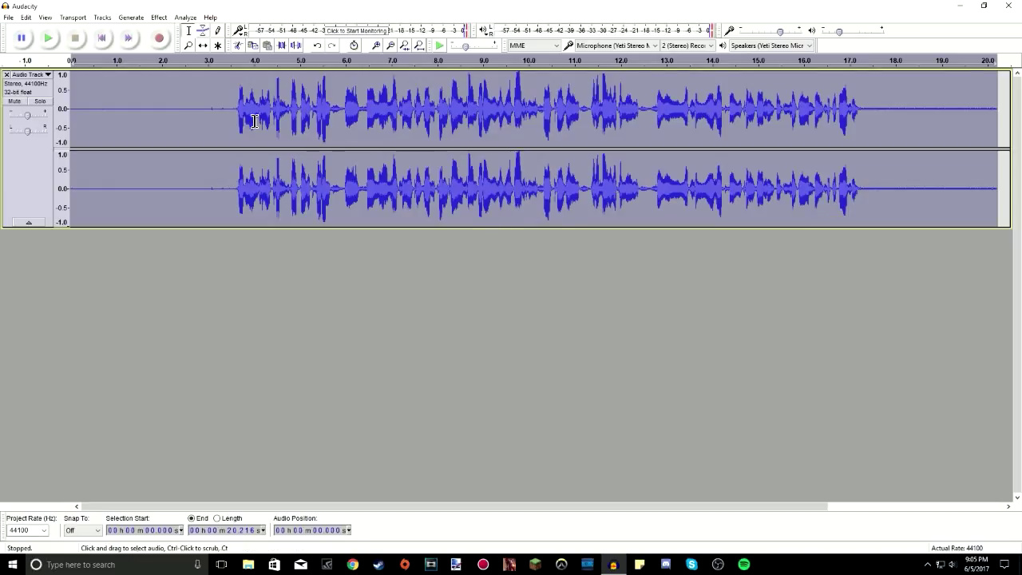
Apply Bass and Treble with 6.2 dB bass and 0.8 dB treble to the track.
left_click(161, 17)
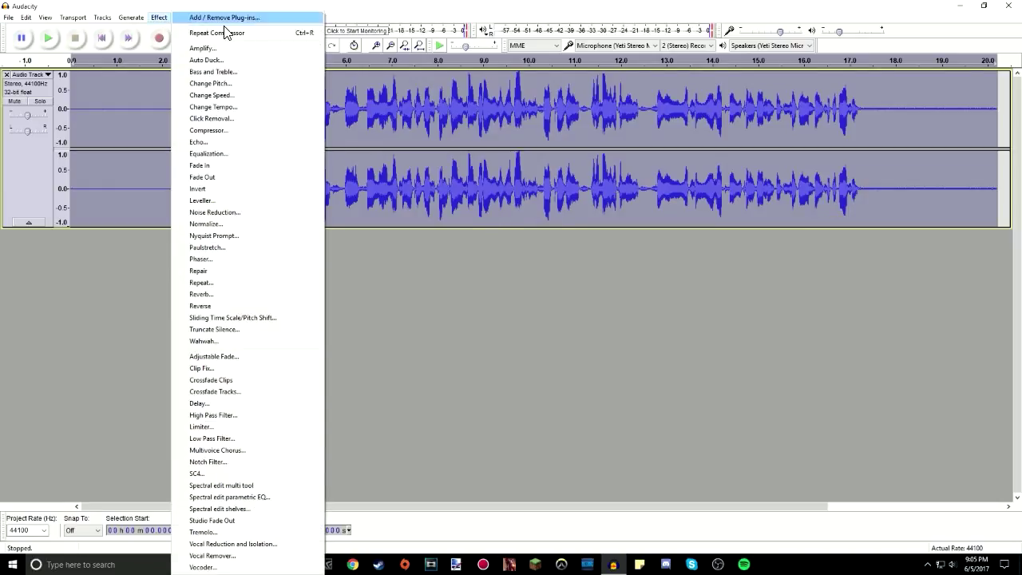
left_click(250, 71)
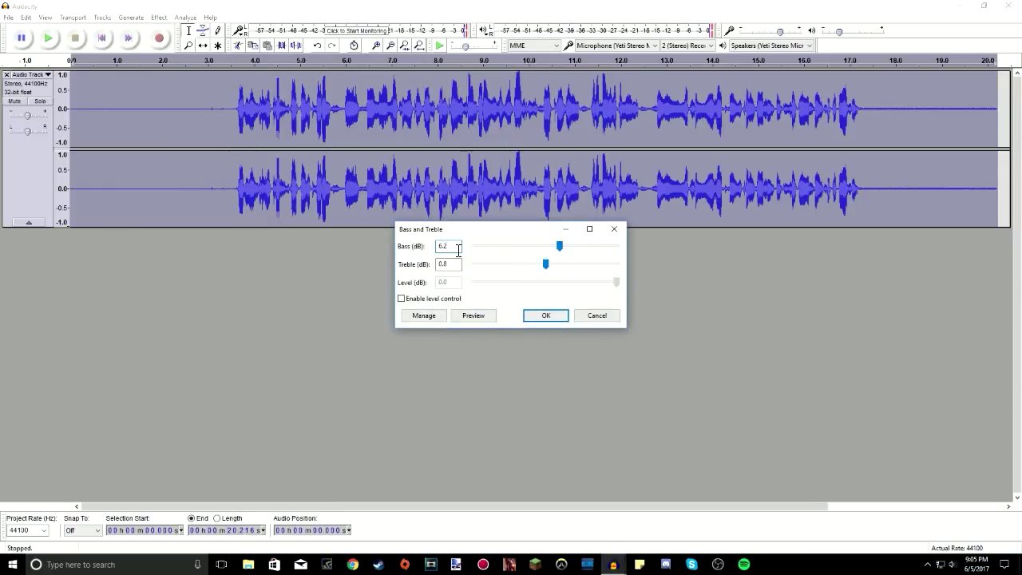
type("6.2")
left_click(455, 265)
double_click(452, 269)
left_click(546, 266)
left_click(546, 315)
Listen from about 5 s, stop, then select the whole track with Ctrl+A and bring up the Edit menu.
left_click(304, 153)
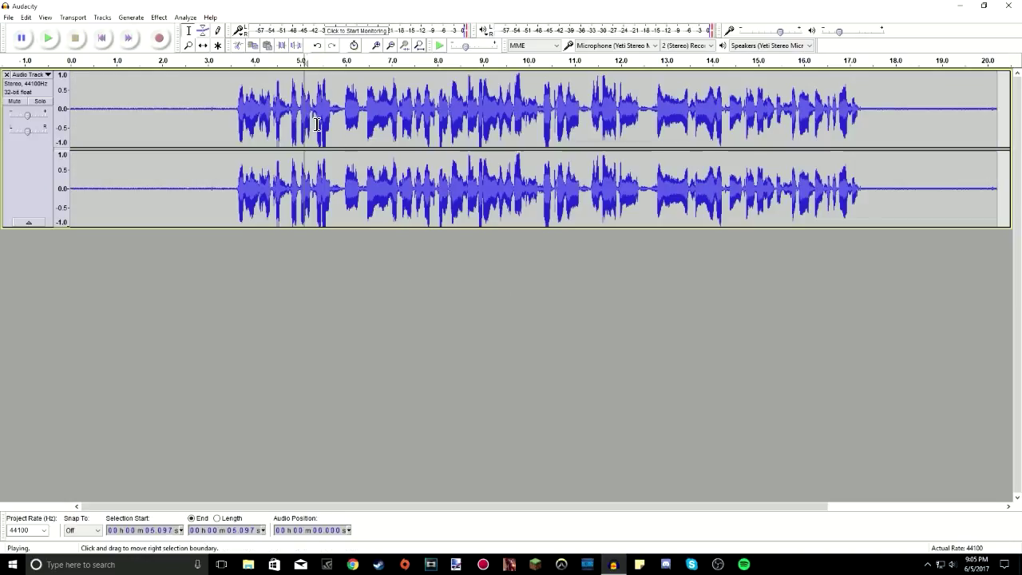
key("space")
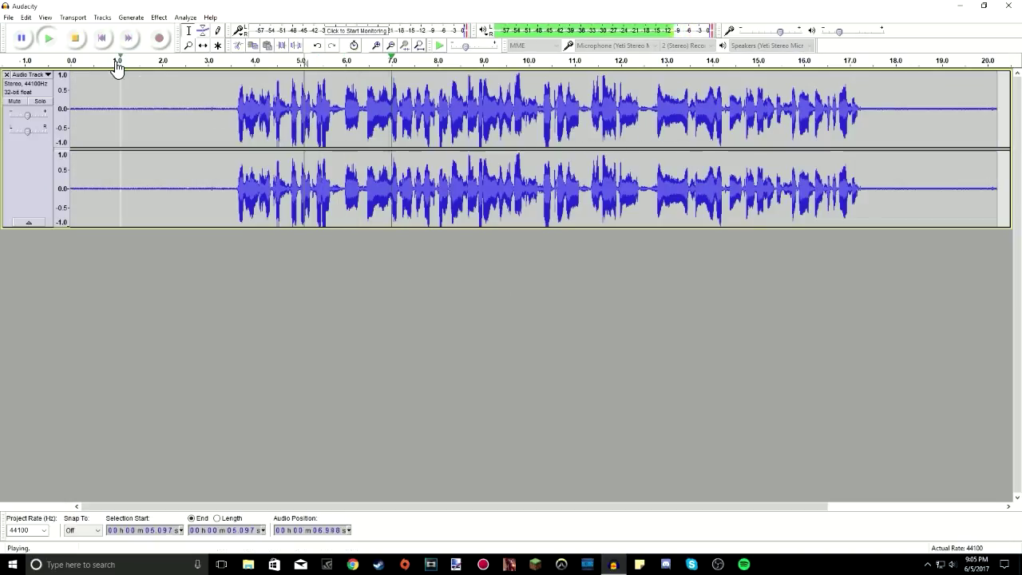
left_click(82, 40)
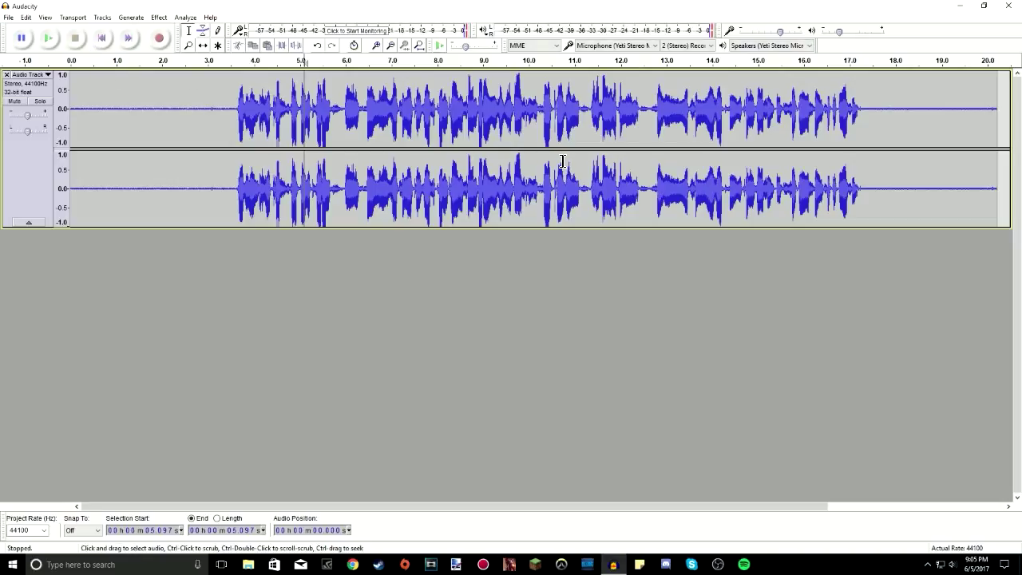
key("ctrl+a")
left_click(22, 18)
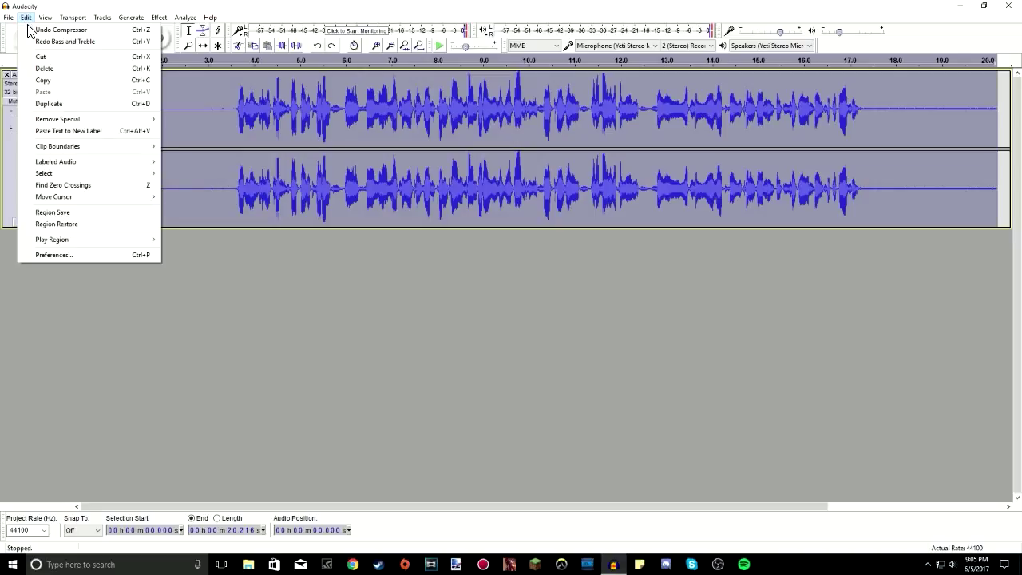
Reapply Bass and Treble at 6.2 dB bass, 0.8 dB treble, with level control enabled at -0.6 dB.
left_click(345, 12)
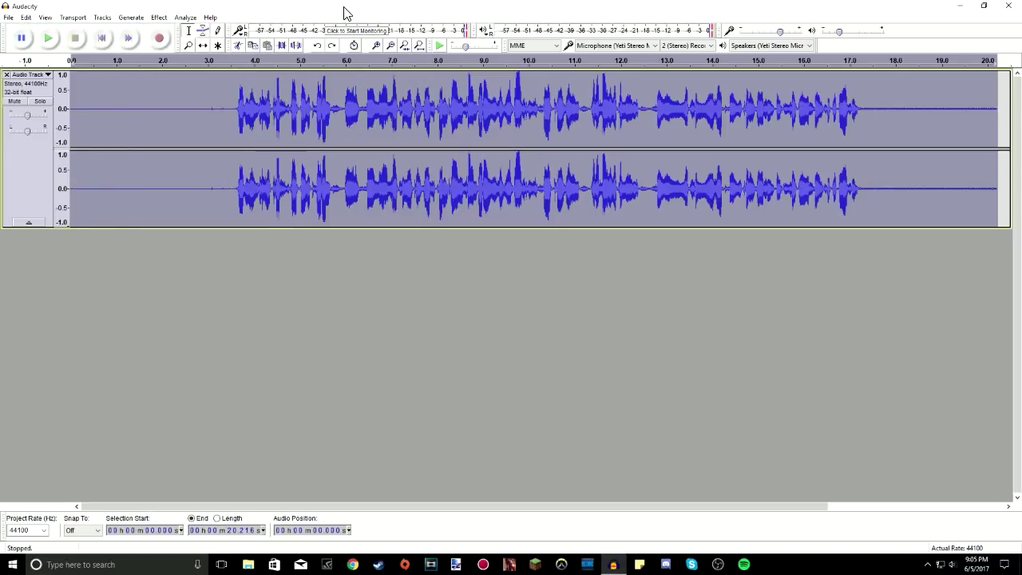
left_click(162, 17)
left_click(230, 71)
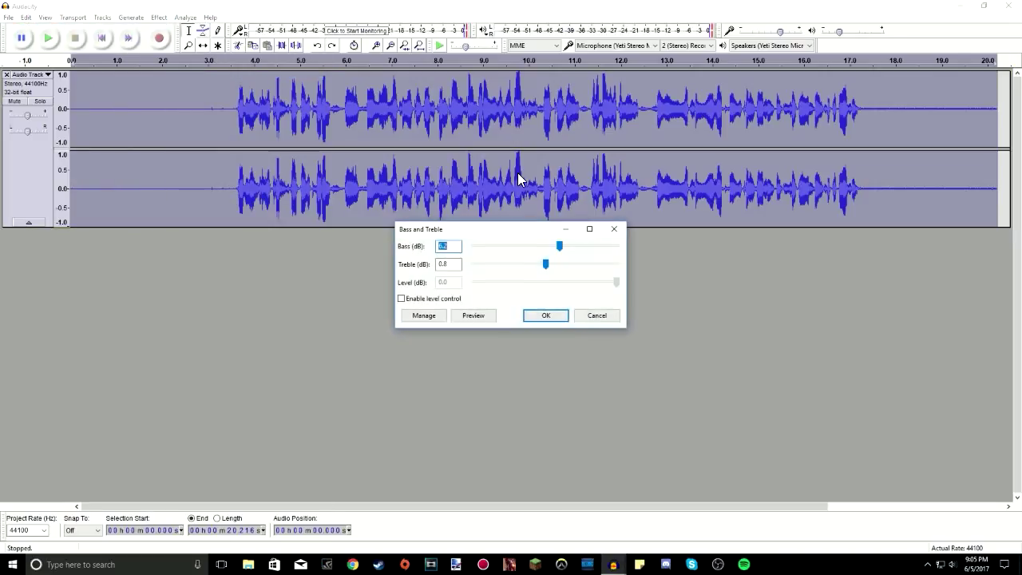
left_click(427, 300)
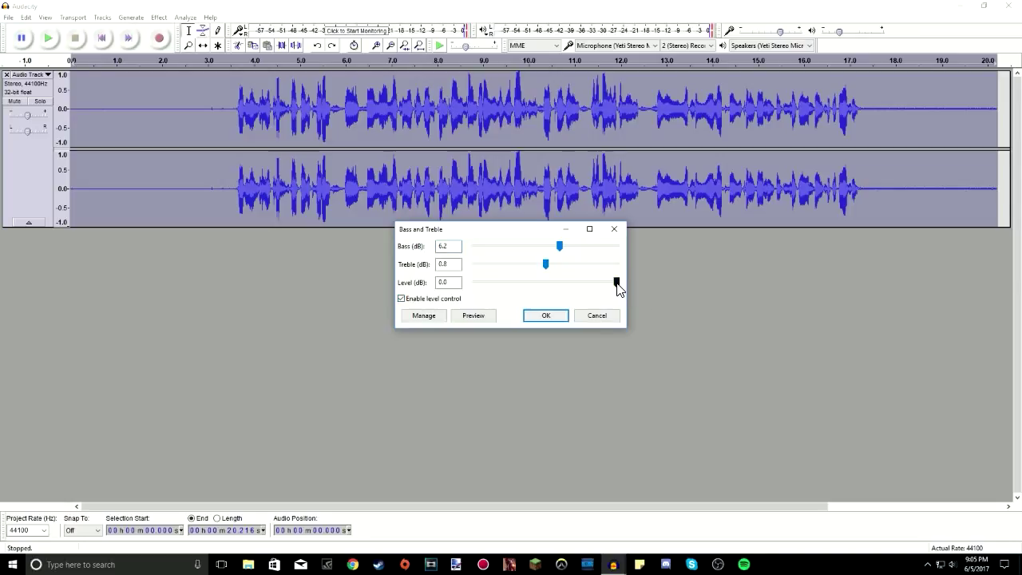
left_click_drag(615, 288, 610, 289)
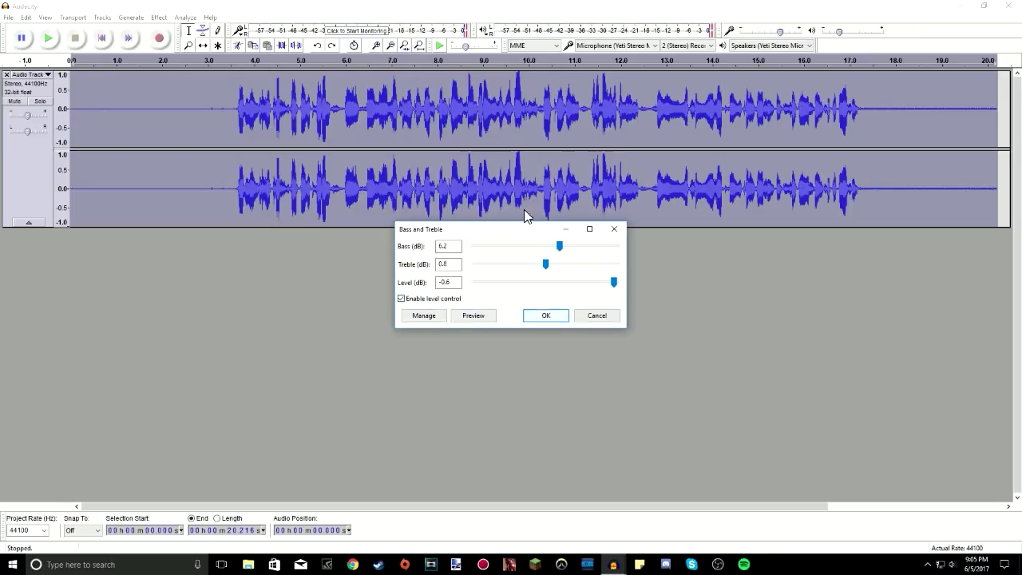
left_click(557, 315)
Play the adjusted audio from 3.355 s, then stop.
left_click(225, 120)
key("space")
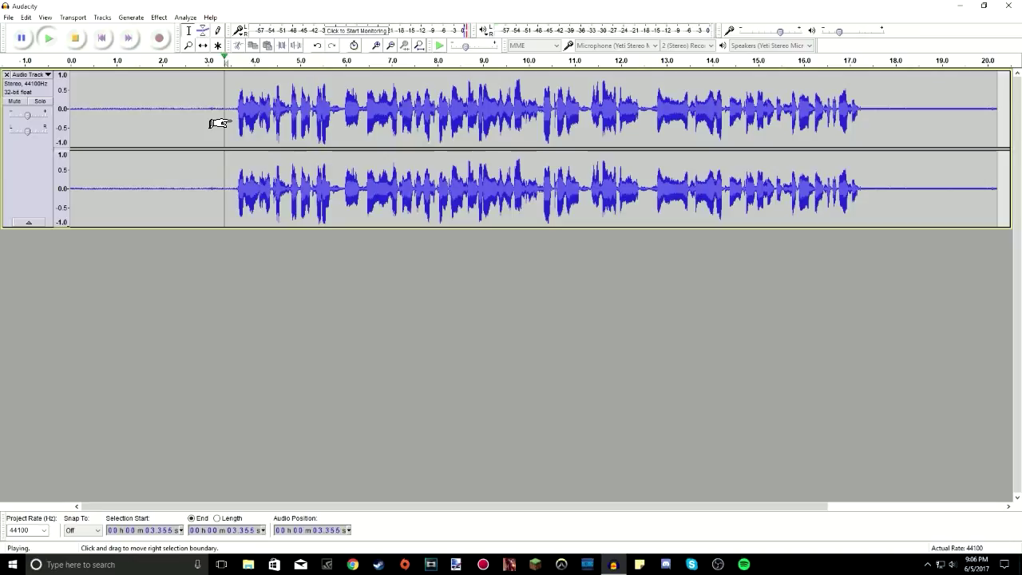
left_click(75, 37)
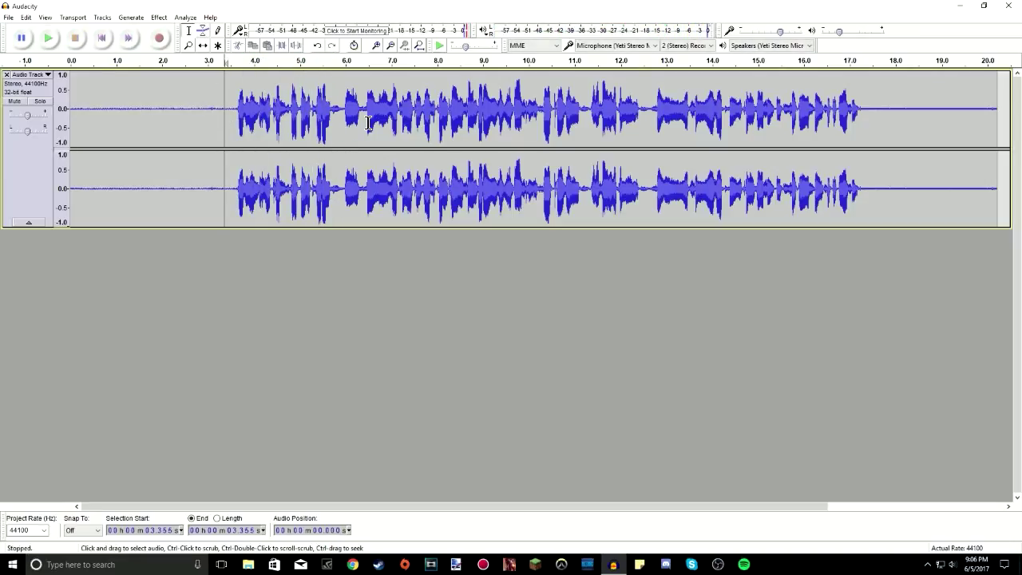
Amplify the whole track by 0.8 dB with clipping allowed.
left_click(43, 158)
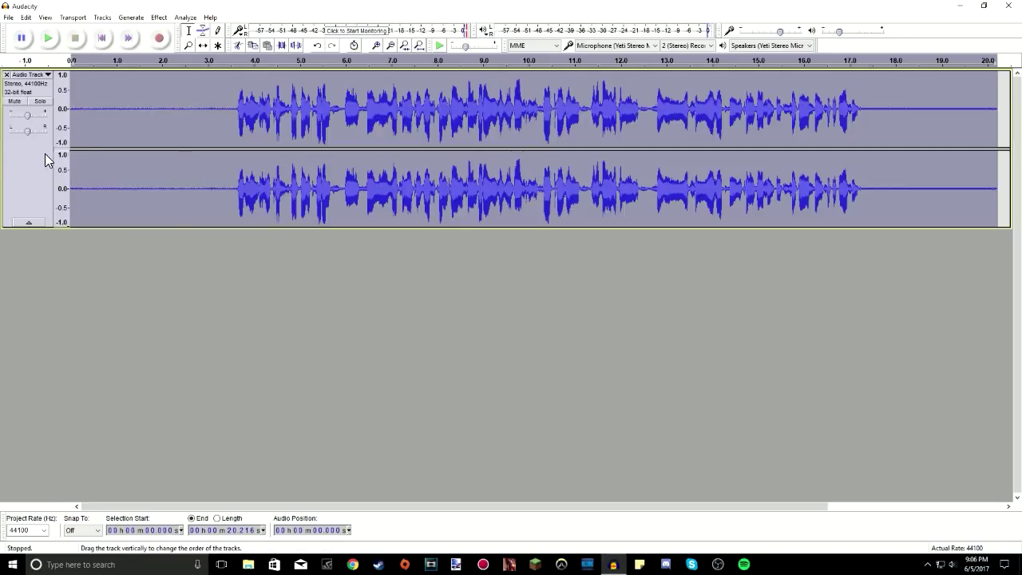
left_click(159, 18)
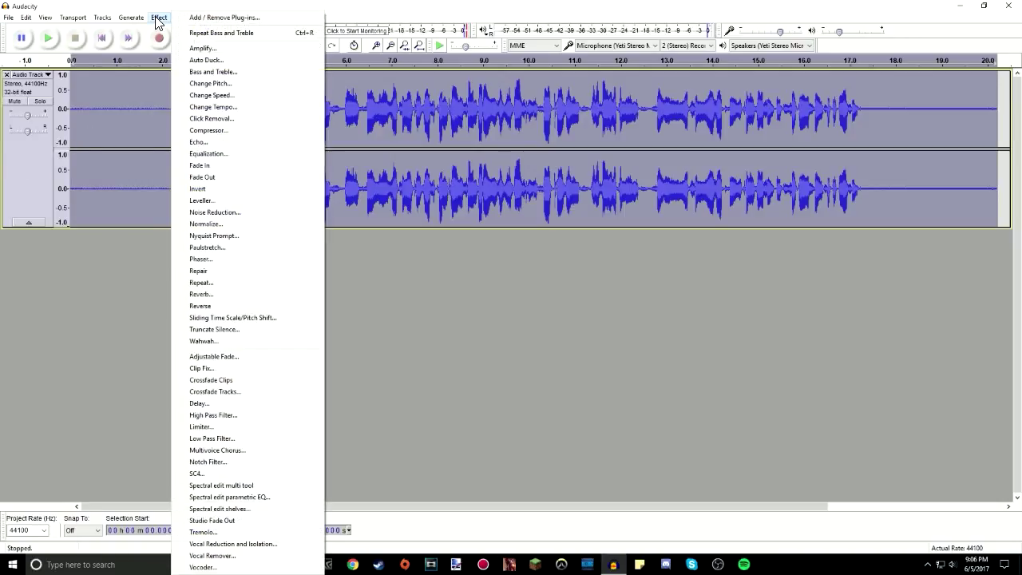
left_click(211, 47)
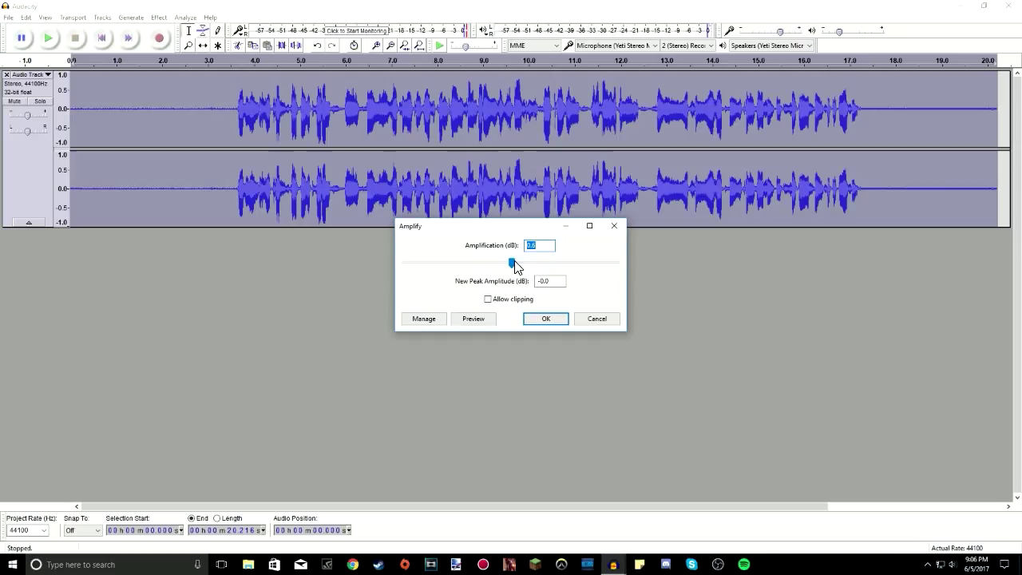
left_click(512, 264)
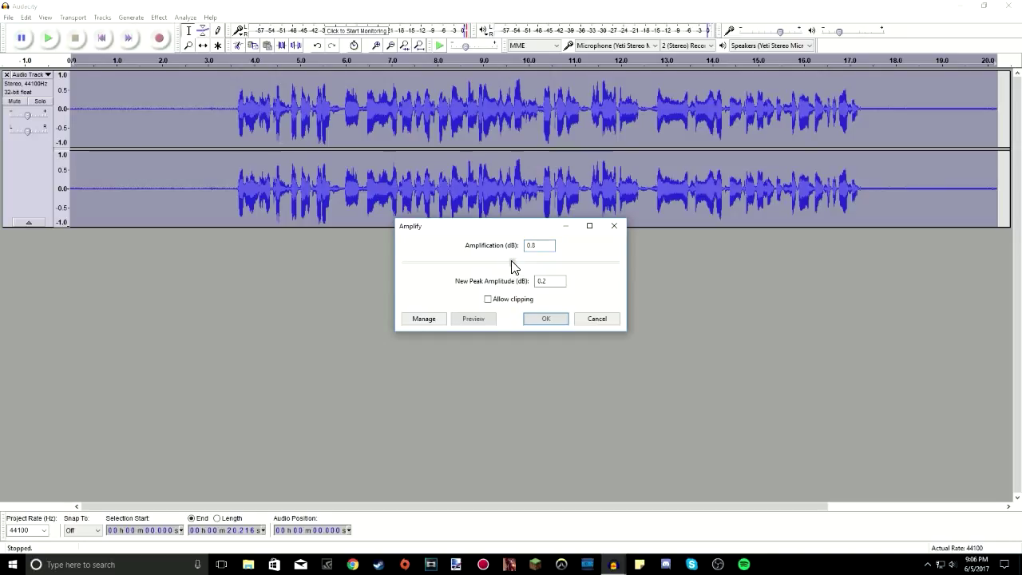
left_click(515, 303)
left_click(546, 319)
Play the amplified audio from about 5.07 s, then stop.
left_click(302, 176)
key("space")
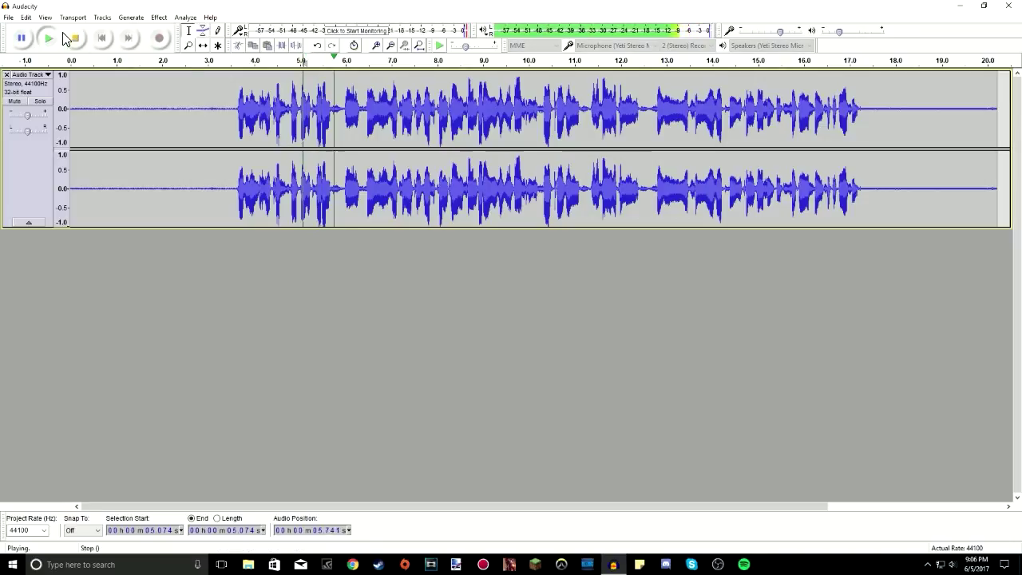
left_click(72, 37)
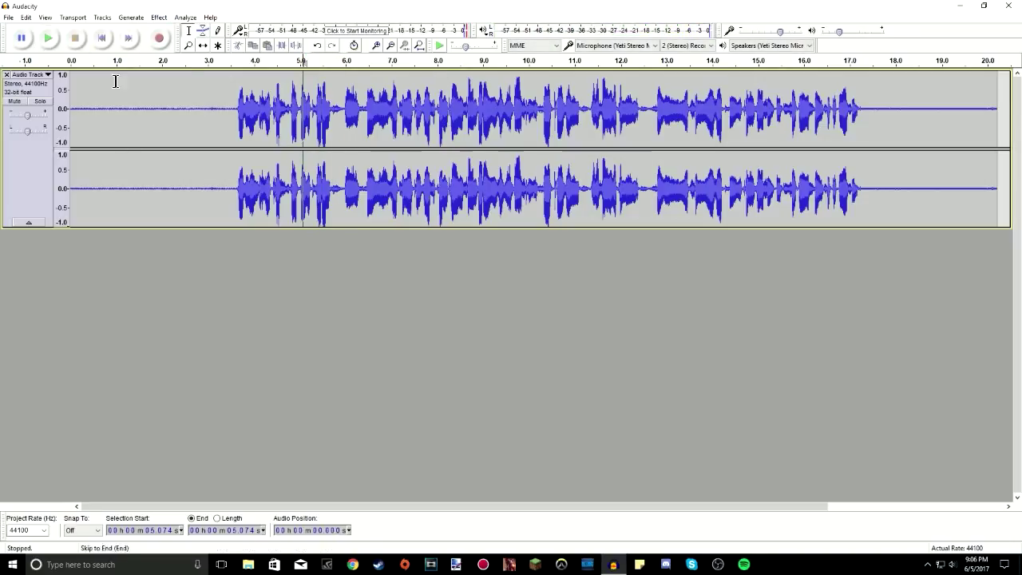
Apply the Leveller to the whole track at Light degree with a -75 dB noise threshold.
left_click(48, 142)
left_click(158, 16)
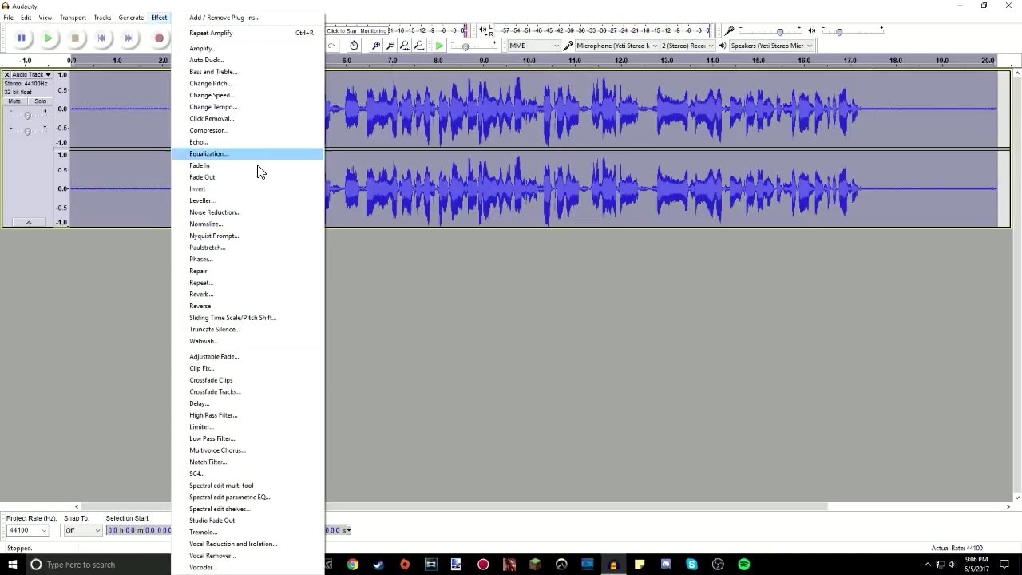
left_click(204, 201)
left_click(522, 258)
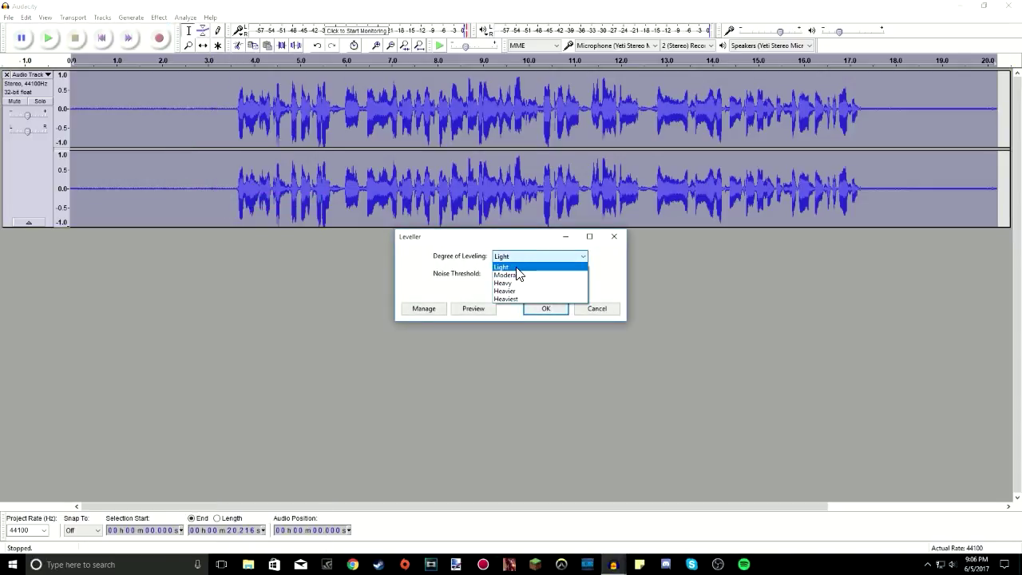
left_click(517, 273)
left_click(518, 273)
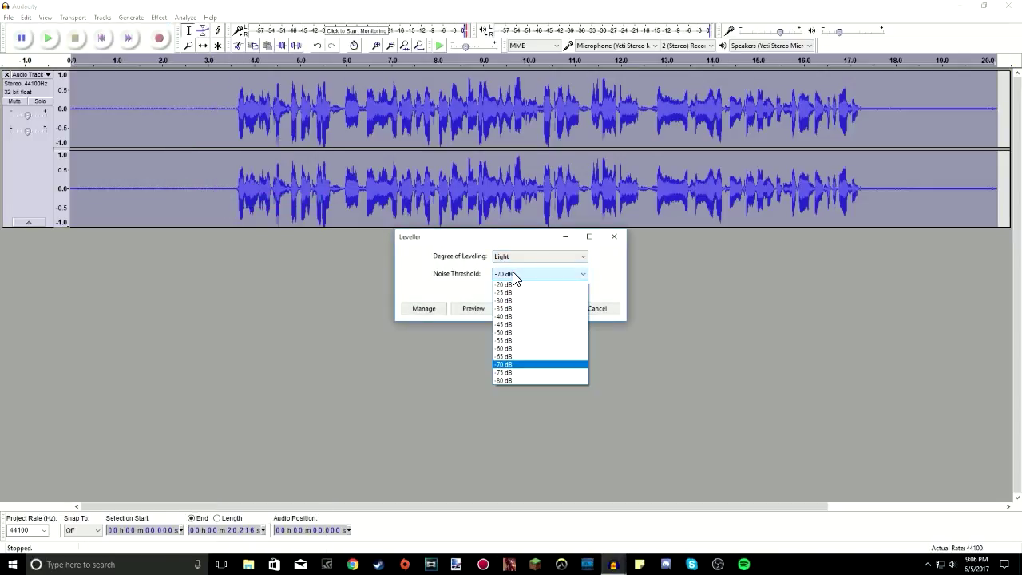
left_click(511, 372)
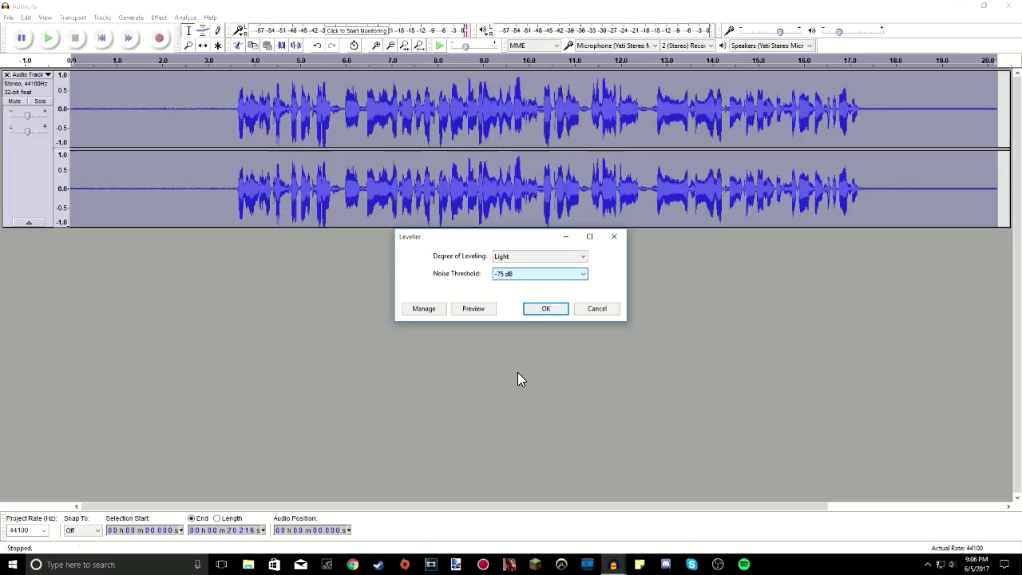
left_click(535, 310)
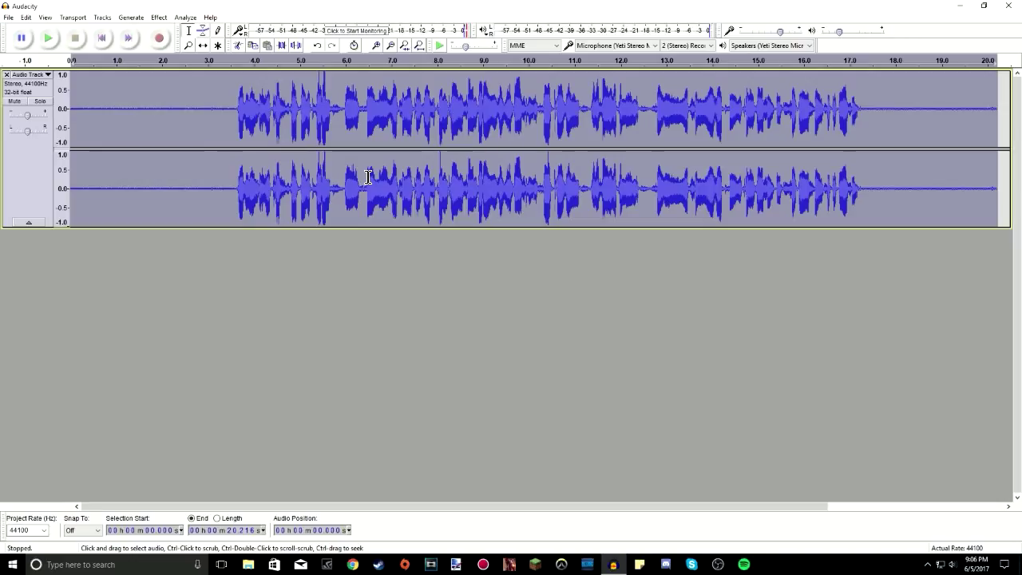
Listen to the levelled audio from 6.699 s, stop, and reselect the whole track.
left_click(378, 129)
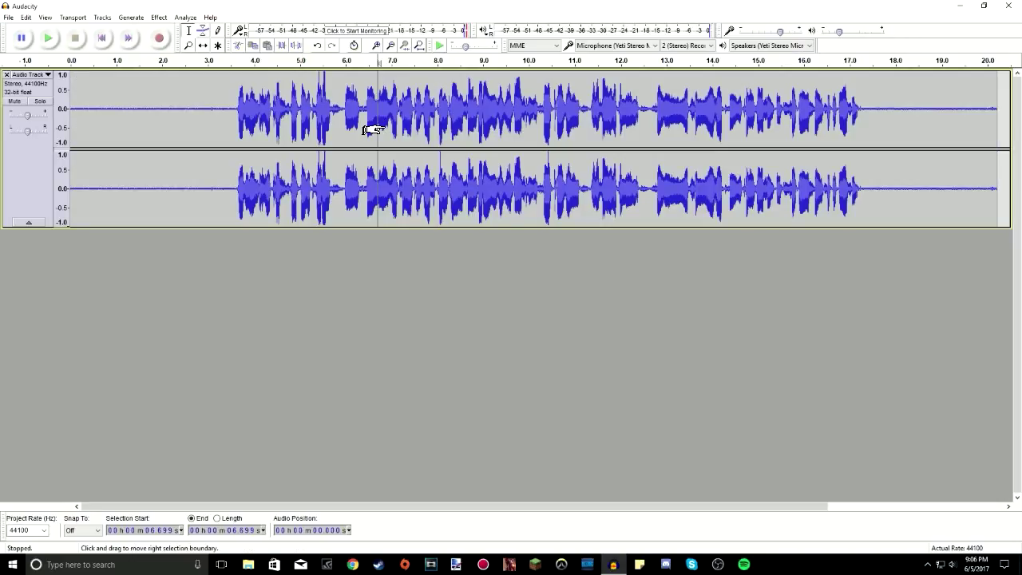
key("space")
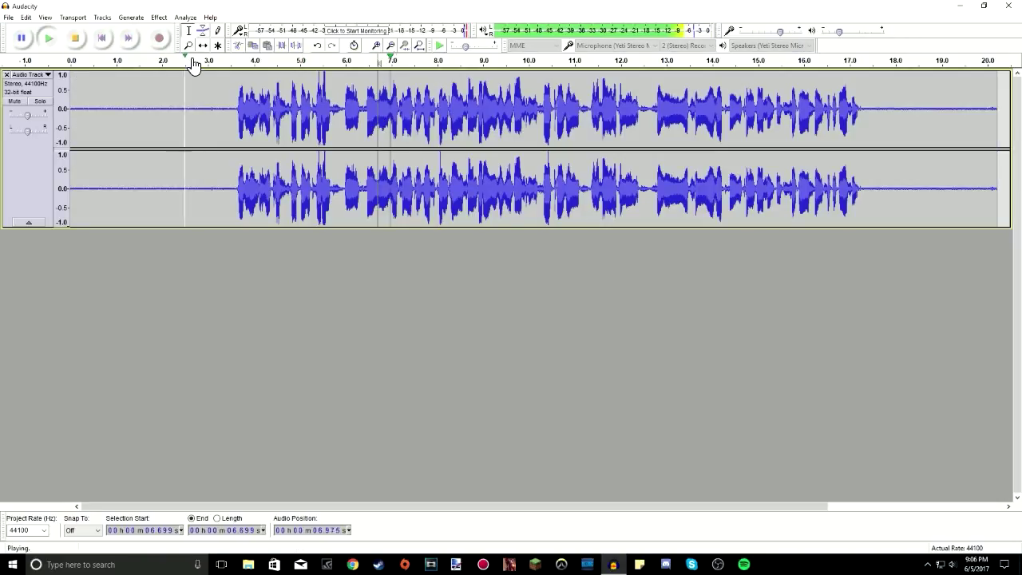
left_click(75, 38)
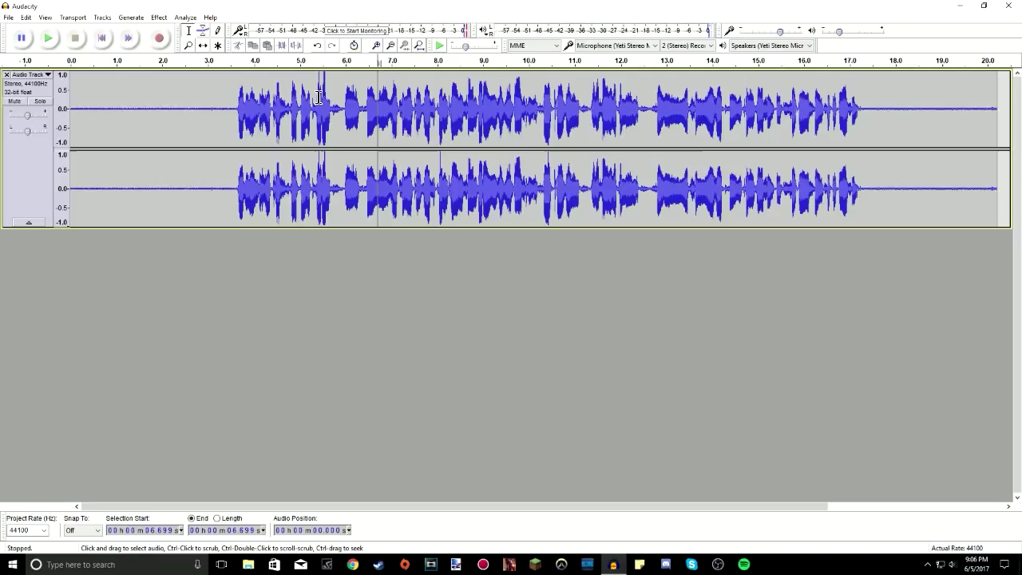
left_click(38, 158)
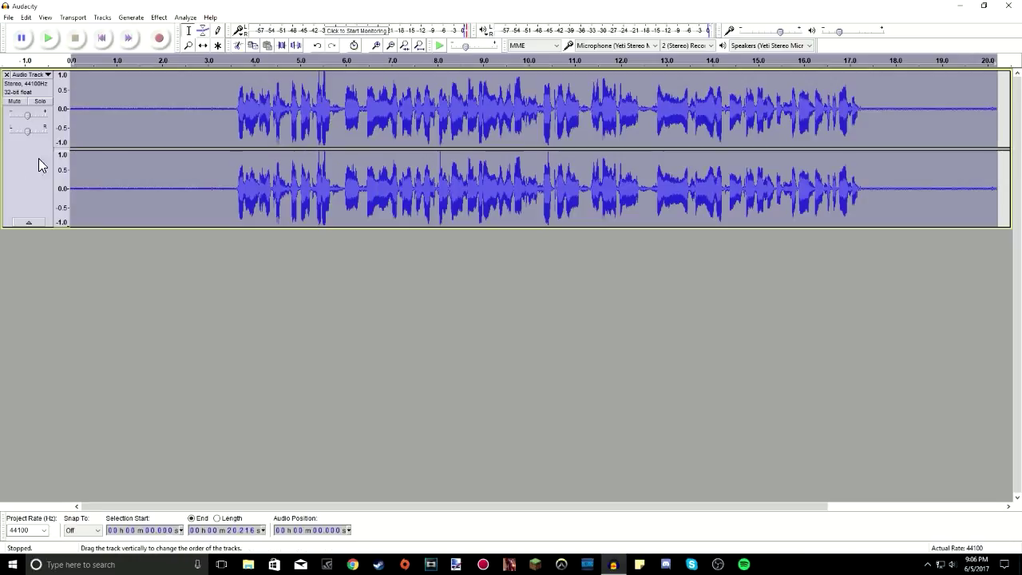
Apply the Compressor to the whole track, keeping the -12 dB threshold and 2:1 ratio.
left_click(159, 17)
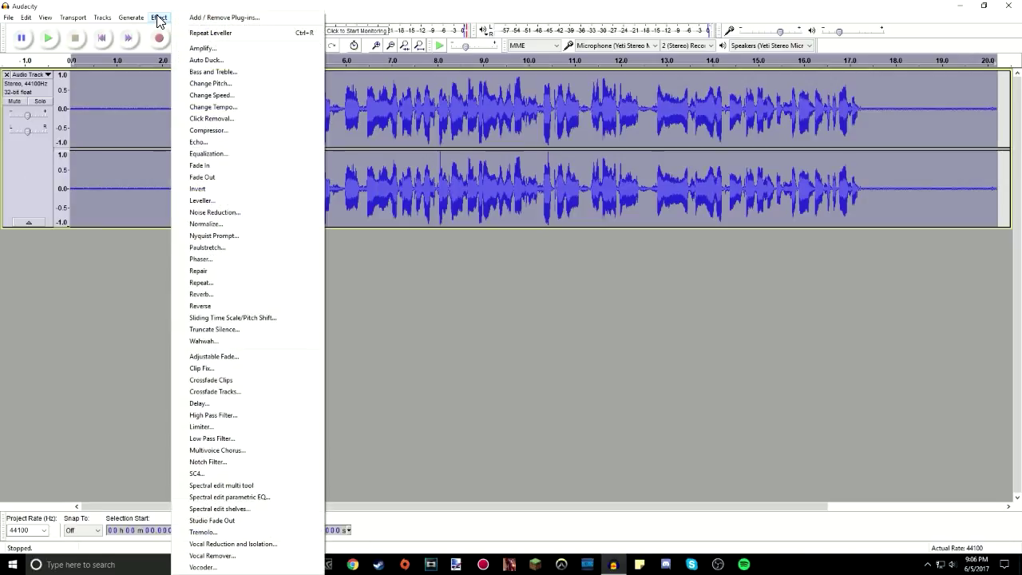
left_click(230, 130)
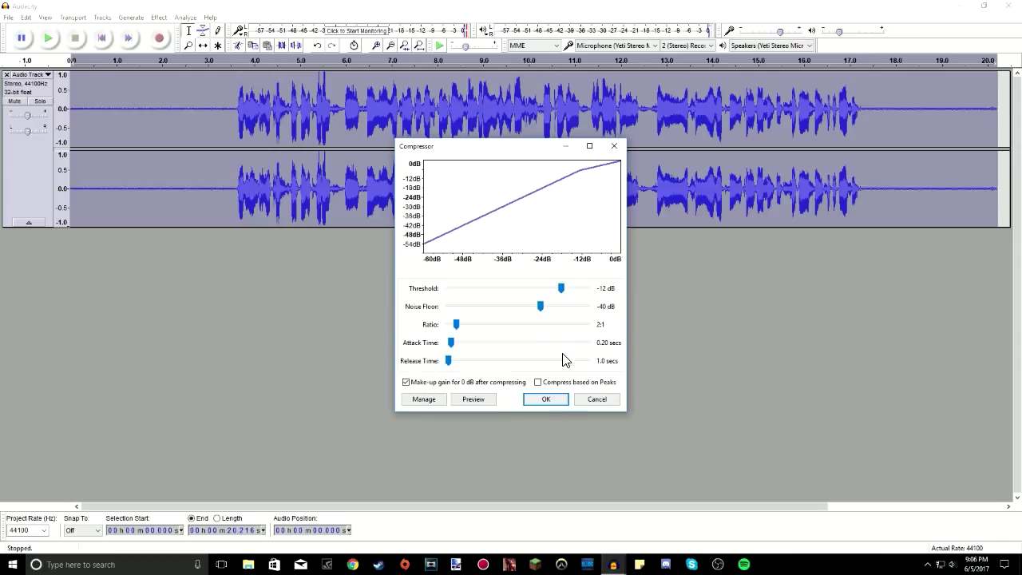
left_click(547, 399)
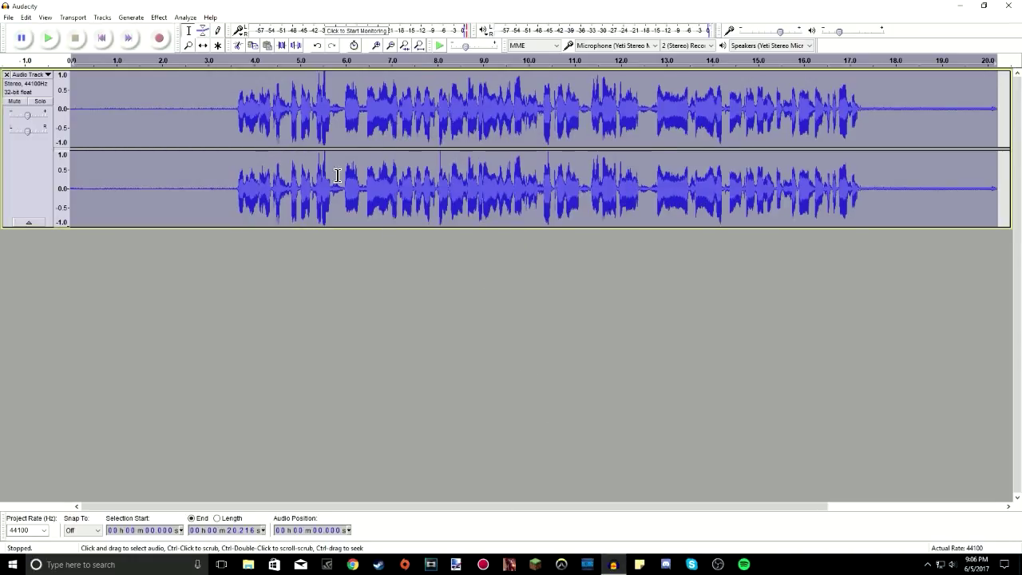
Play the compressed recording from 3.541 s, skip ahead near 9 s, stop, and set the edit point at 9.172 s.
left_click(234, 123)
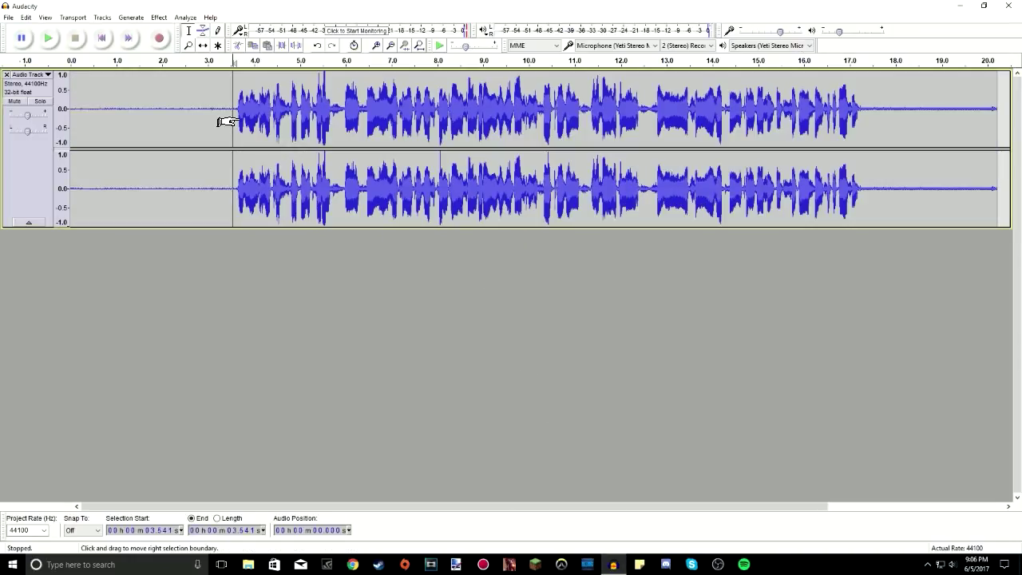
left_click(49, 38)
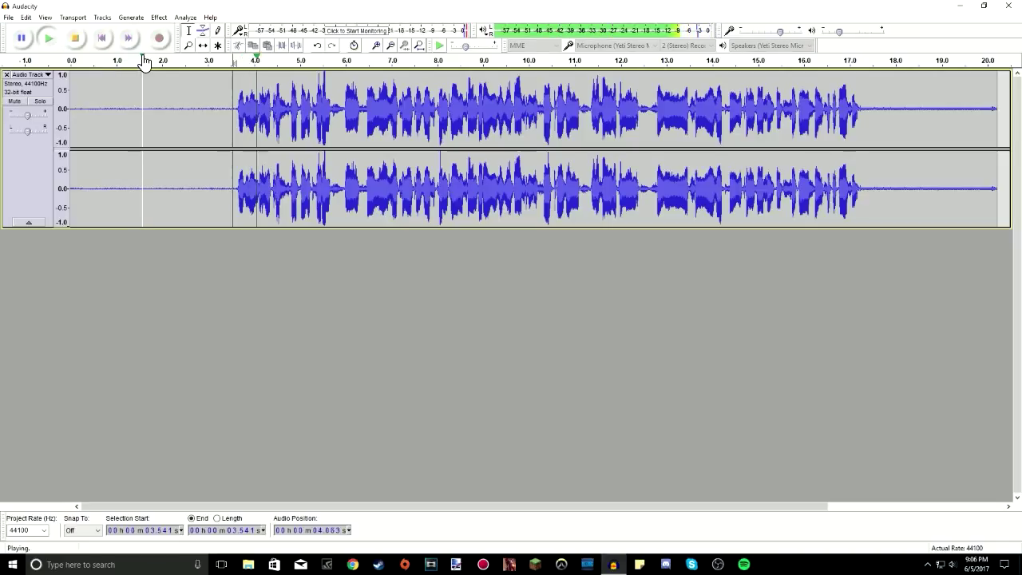
left_click(477, 64)
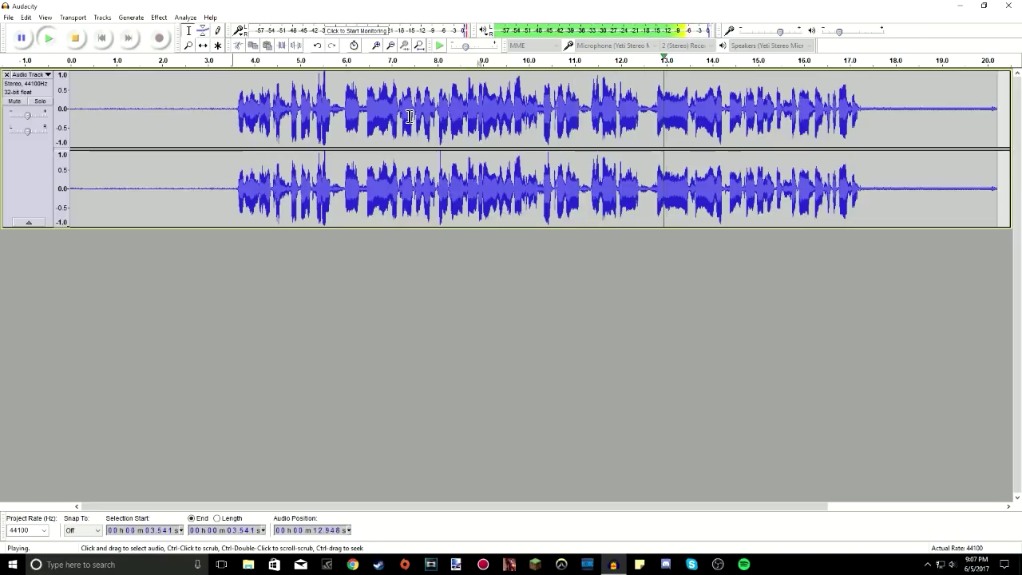
left_click(77, 37)
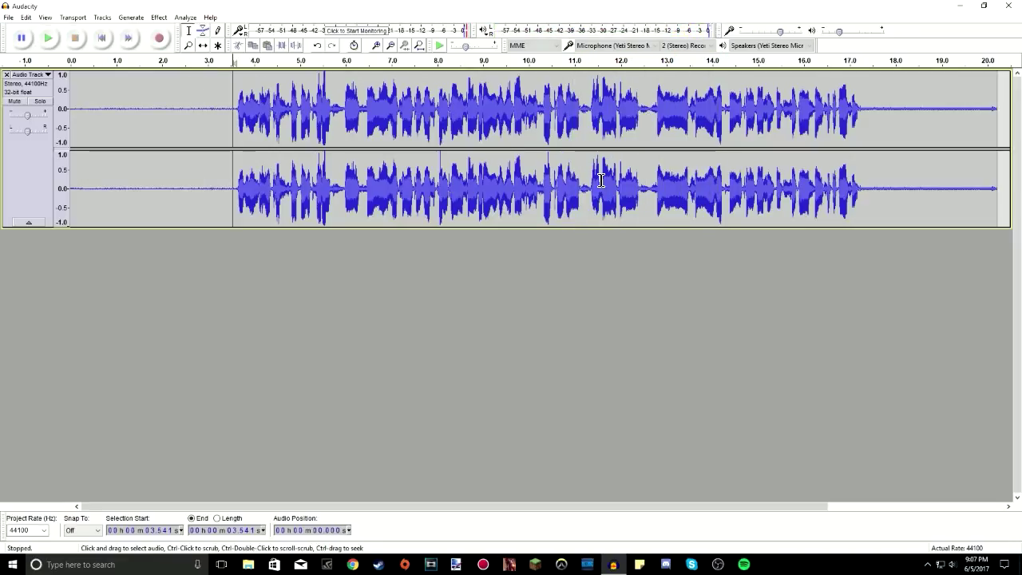
left_click(329, 119)
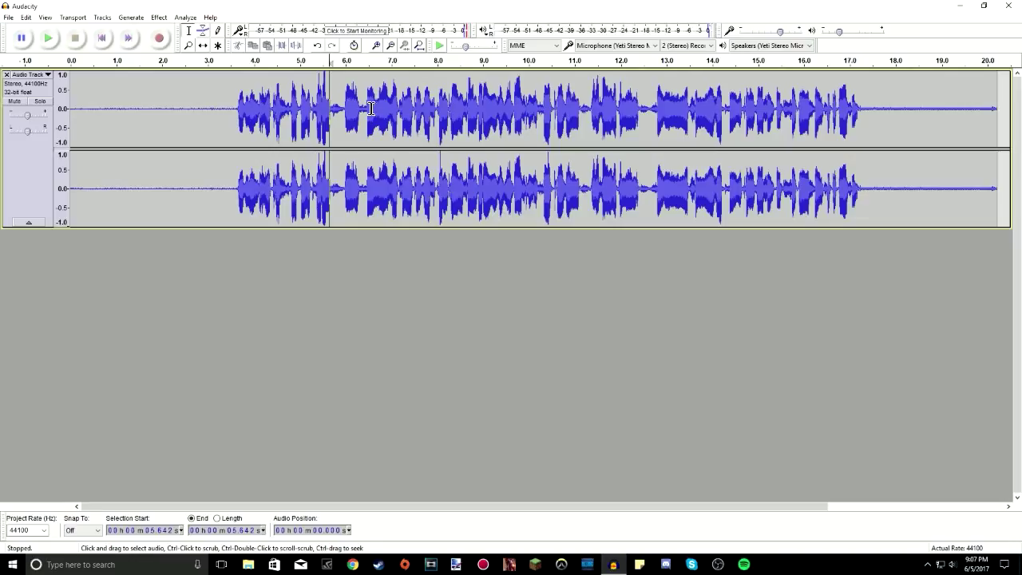
left_click(490, 112)
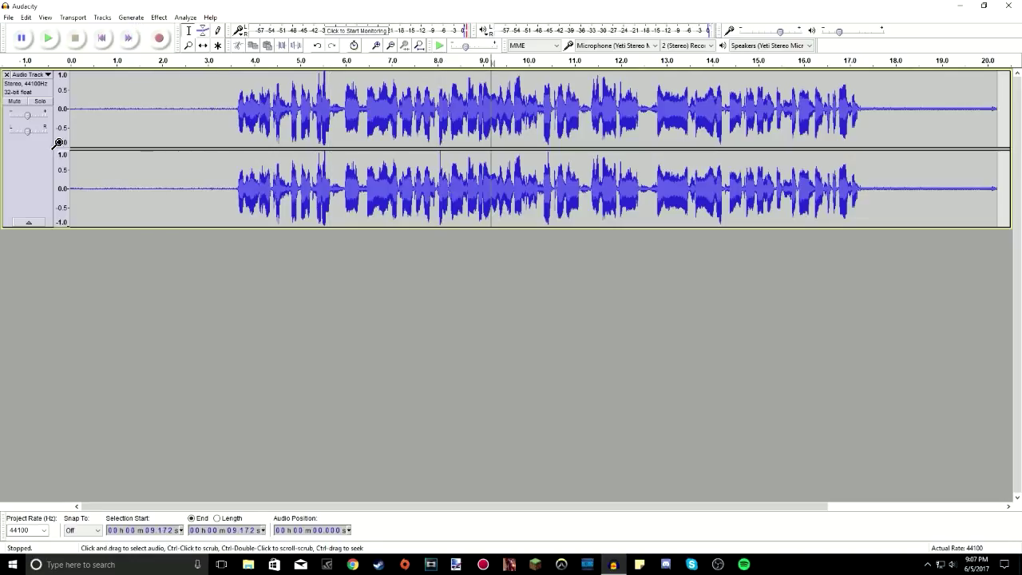
Select the leading silence back to about 0.6 s, then play from the trailing silence and stop.
double_click(119, 125)
left_click(216, 112)
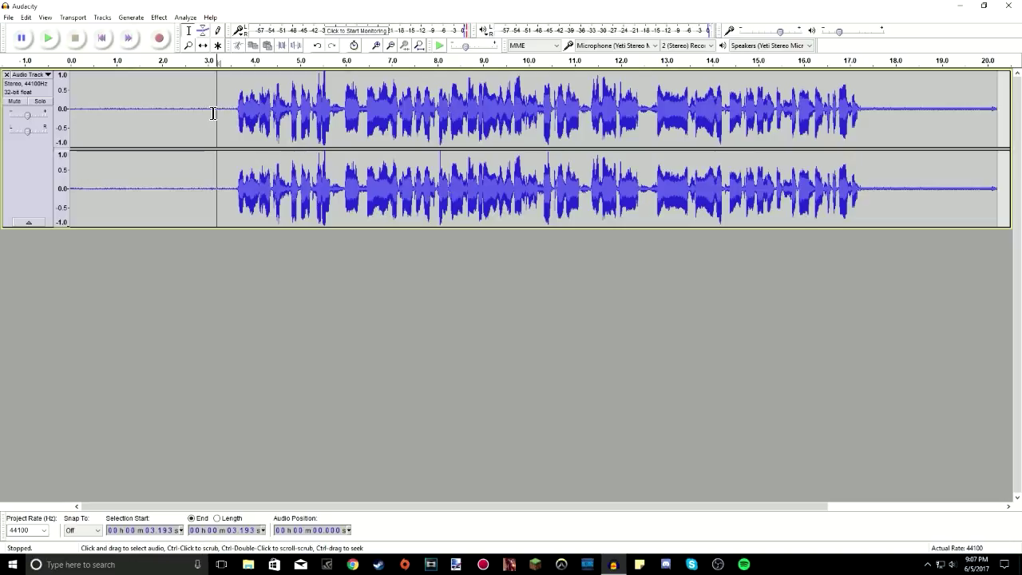
left_click_drag(213, 113, 101, 125)
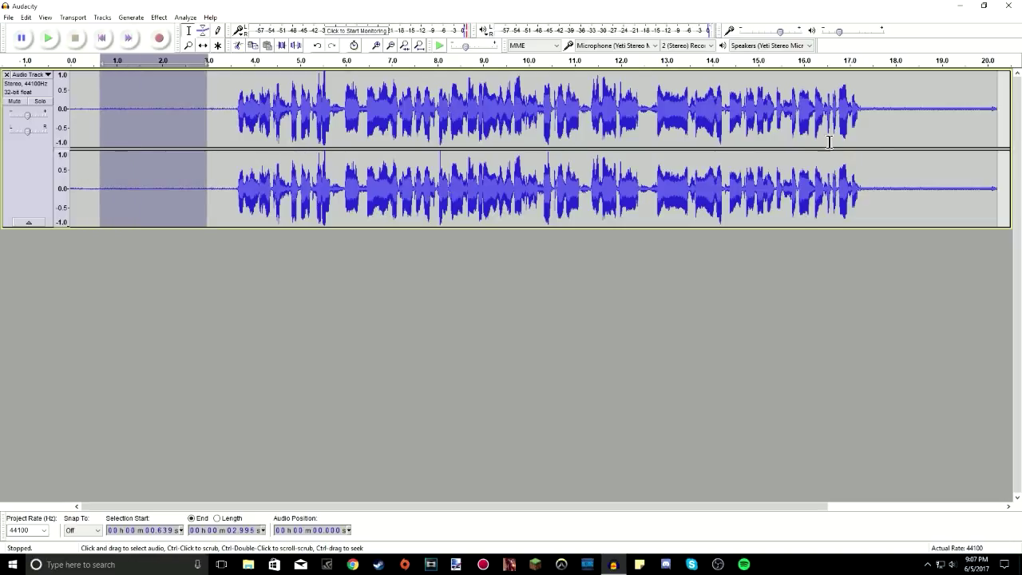
left_click(888, 133)
key("space")
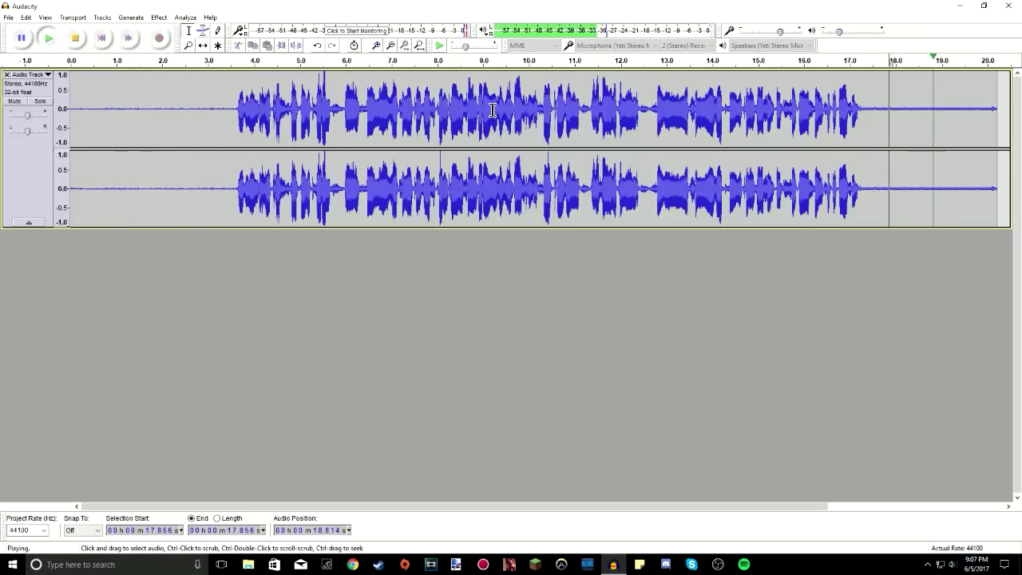
left_click(957, 120, "shift")
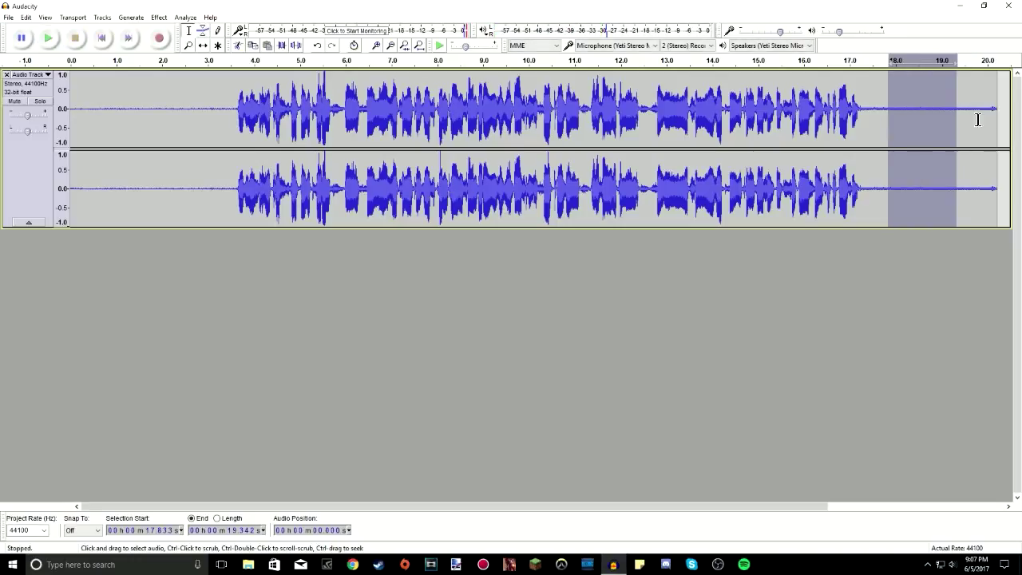
Select the trailing silence from 17.717 to 19.621 s and capture it as the Noise Reduction profile.
left_click_drag(210, 107, 119, 108)
left_click(916, 115)
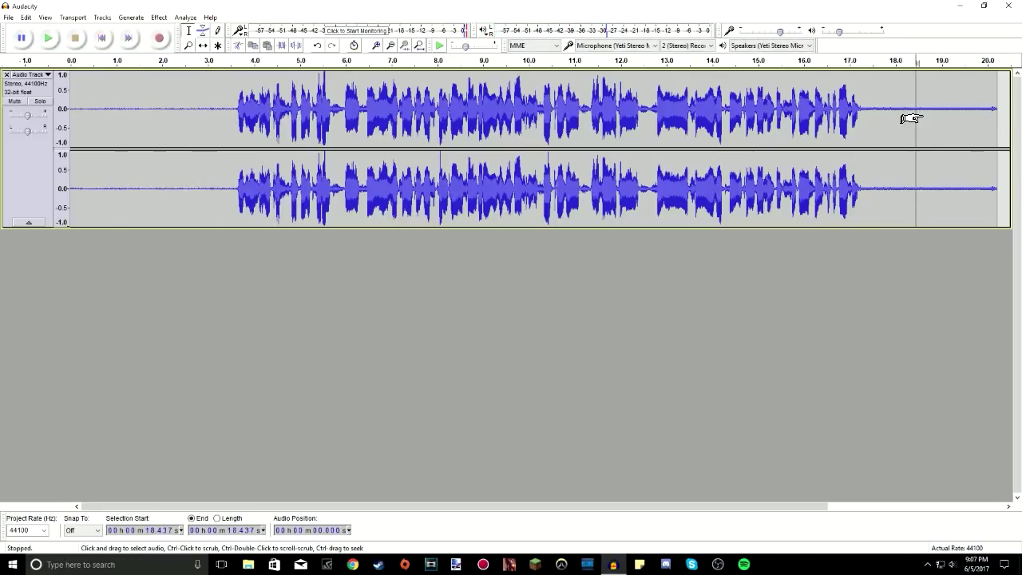
left_click_drag(884, 118, 969, 126)
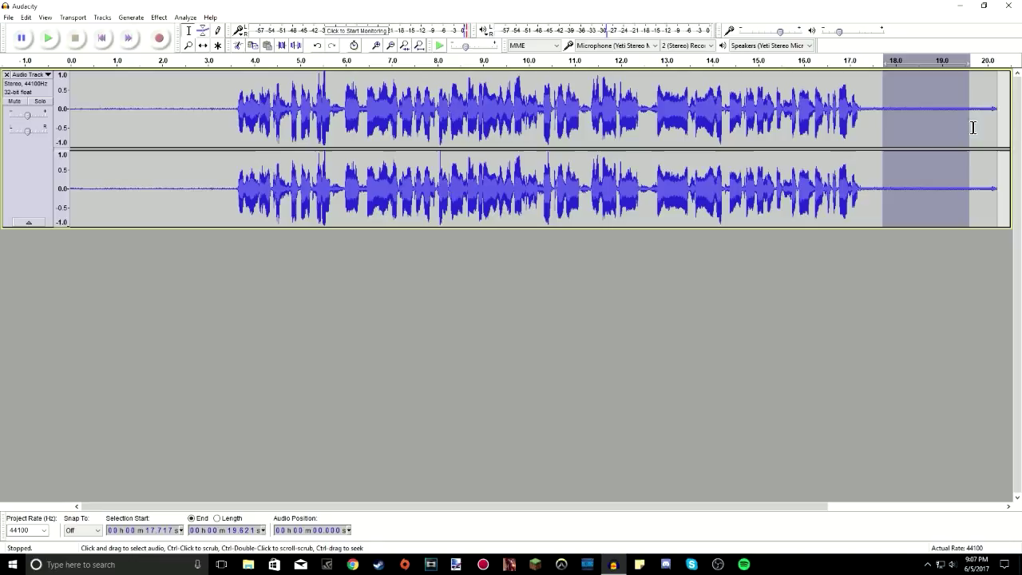
left_click(160, 18)
left_click(244, 212)
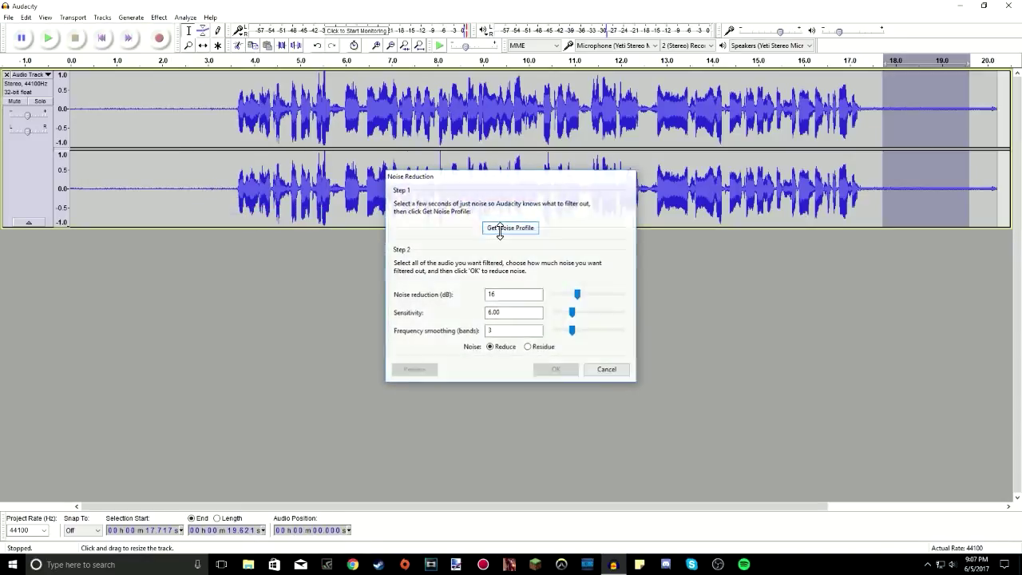
left_click(499, 229)
Run Noise Reduction on the whole track at 16 dB, sensitivity 6.00, 3 smoothing bands.
left_click(24, 170)
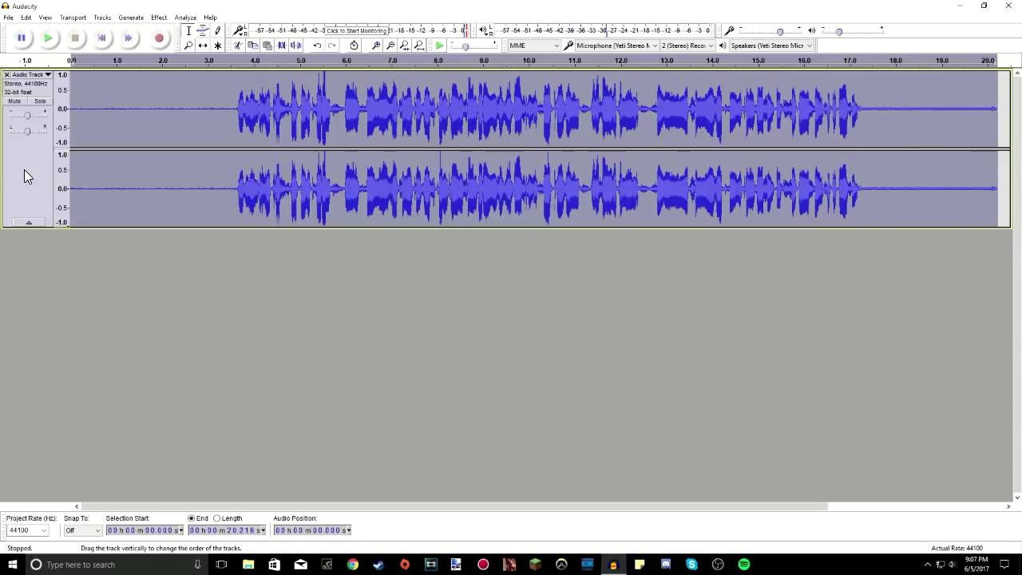
left_click(159, 17)
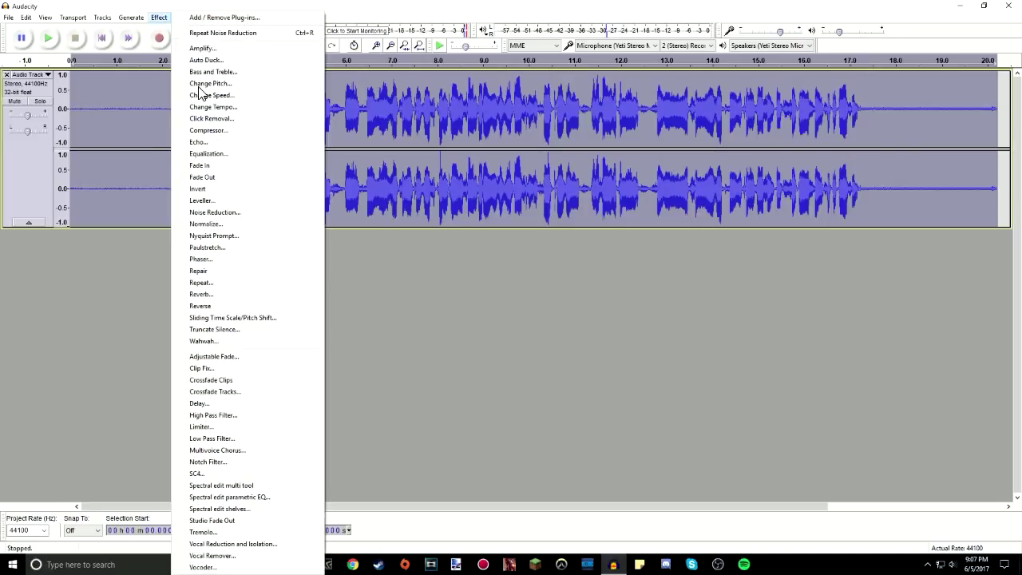
left_click(239, 218)
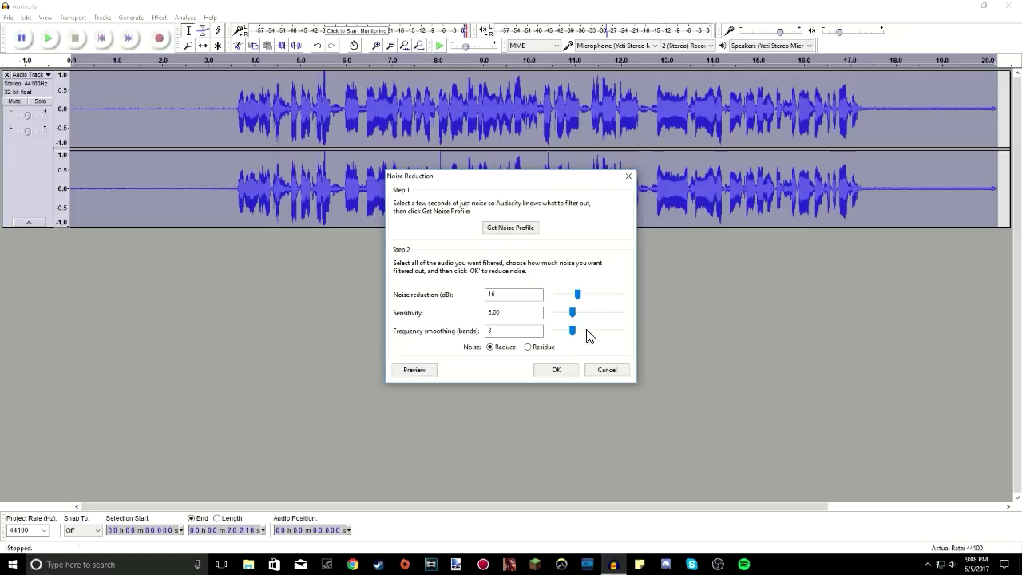
left_click(559, 369)
left_click(935, 136)
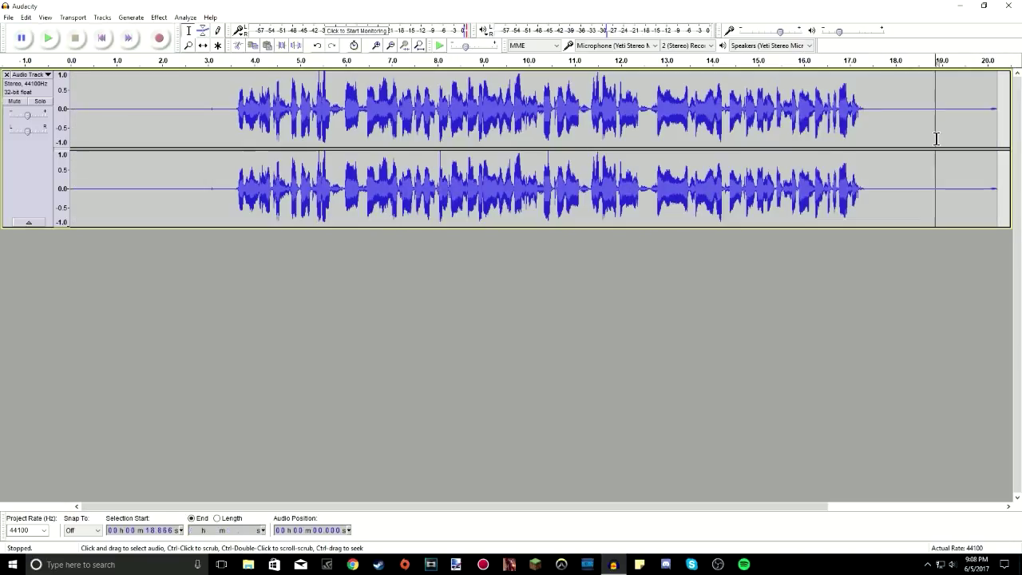
left_click(230, 112)
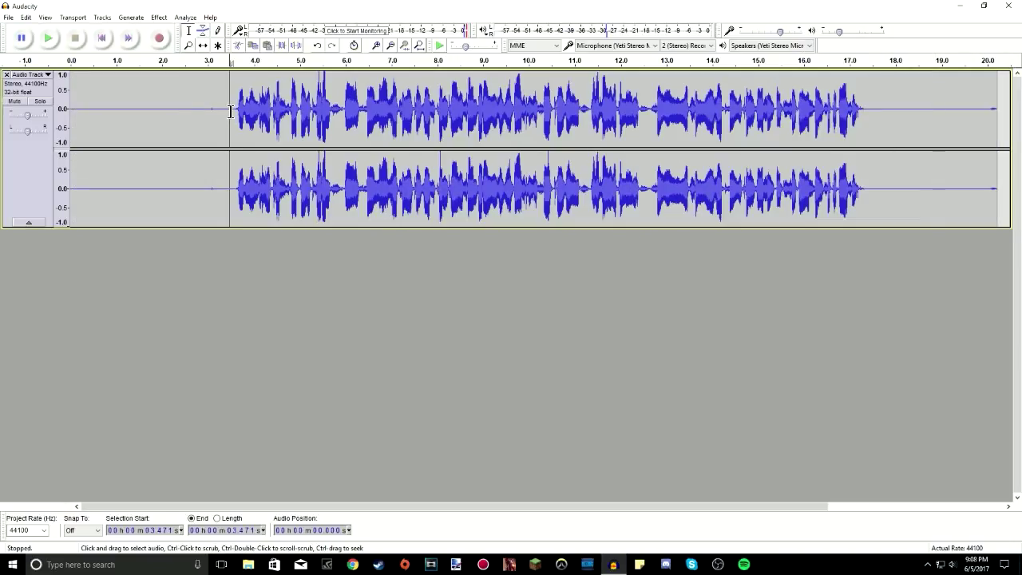
left_click(48, 38)
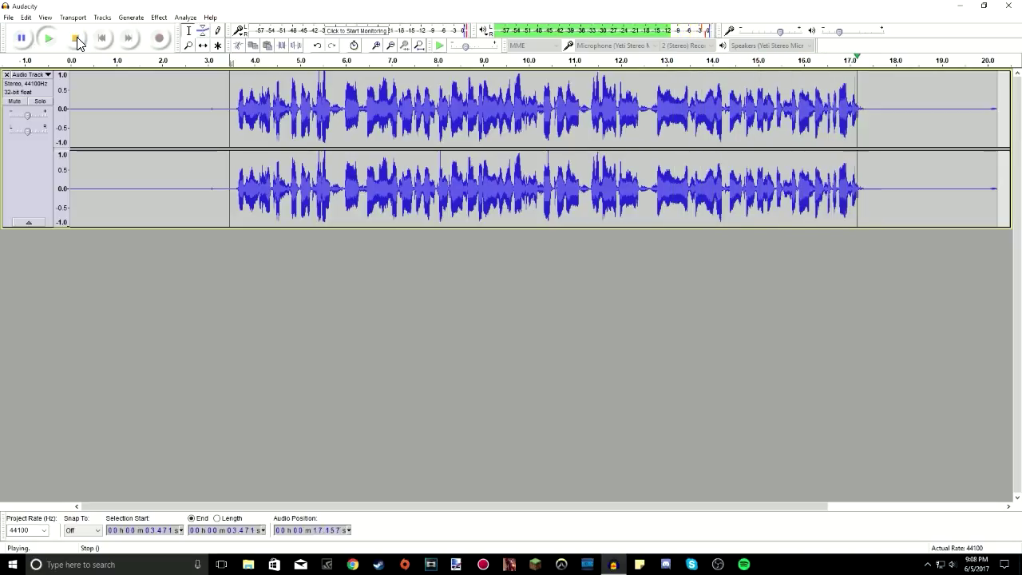
left_click(88, 42)
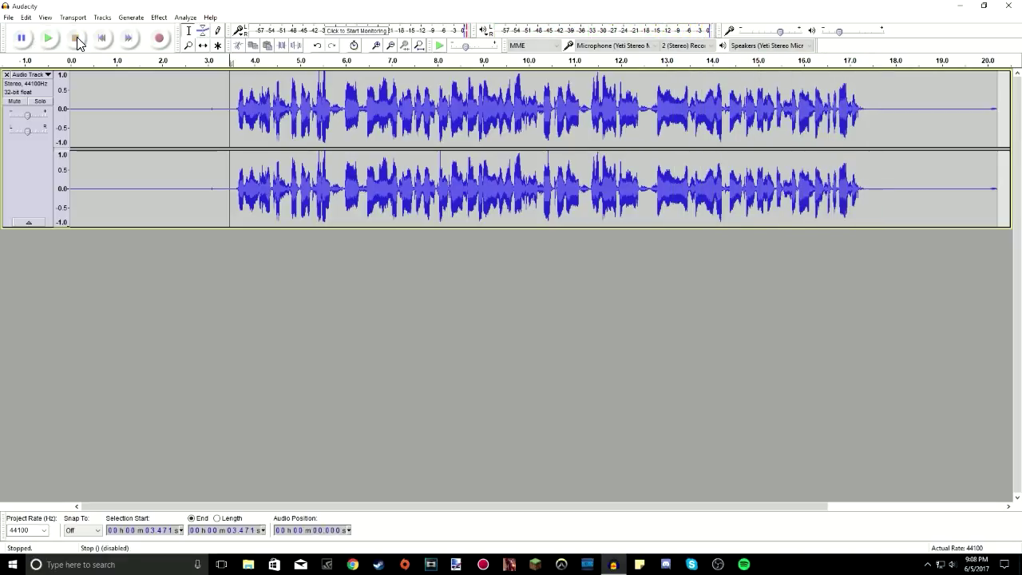
left_click(488, 121)
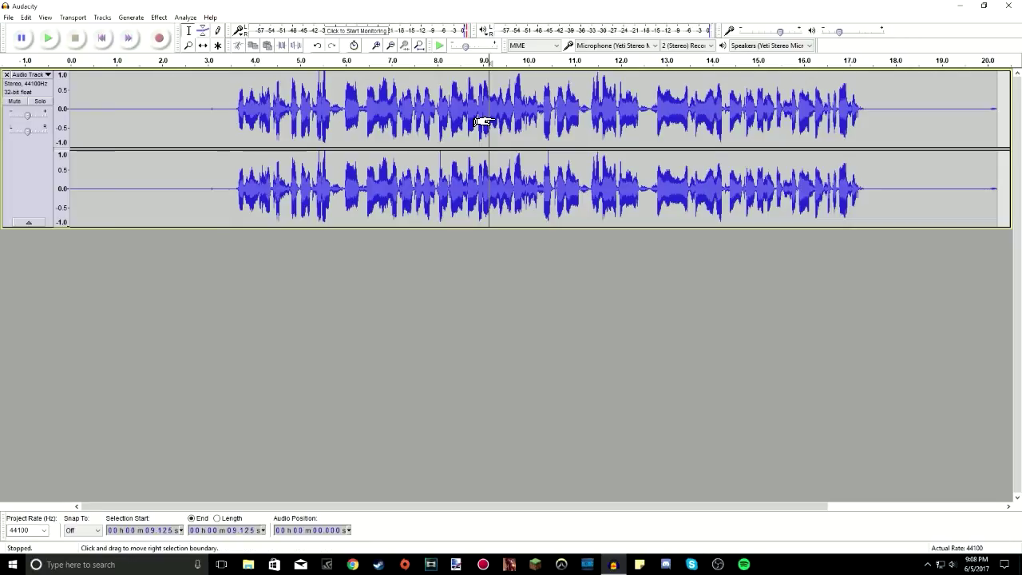
left_click(8, 17)
left_click(59, 162)
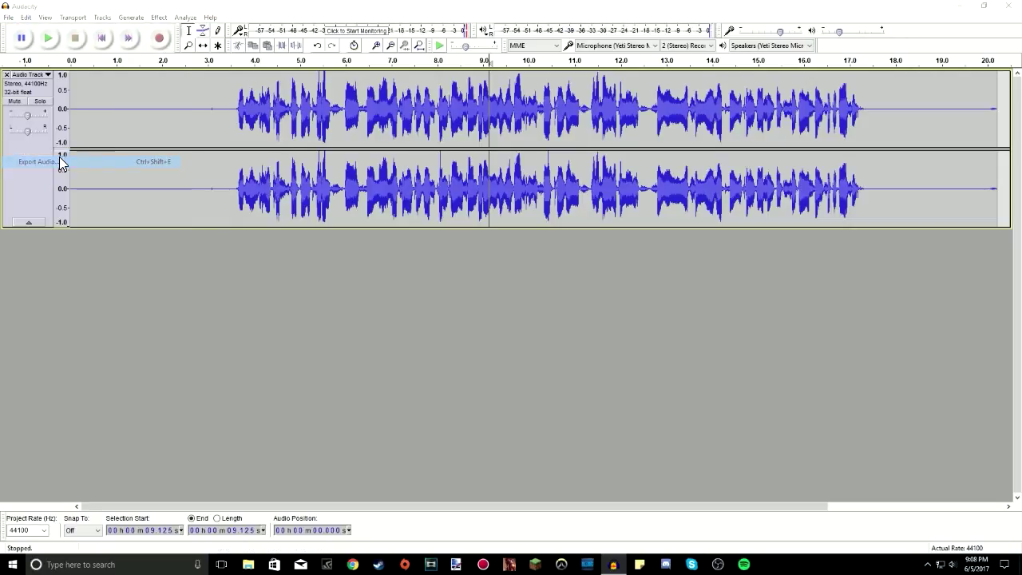
left_click(142, 234)
left_click(141, 240)
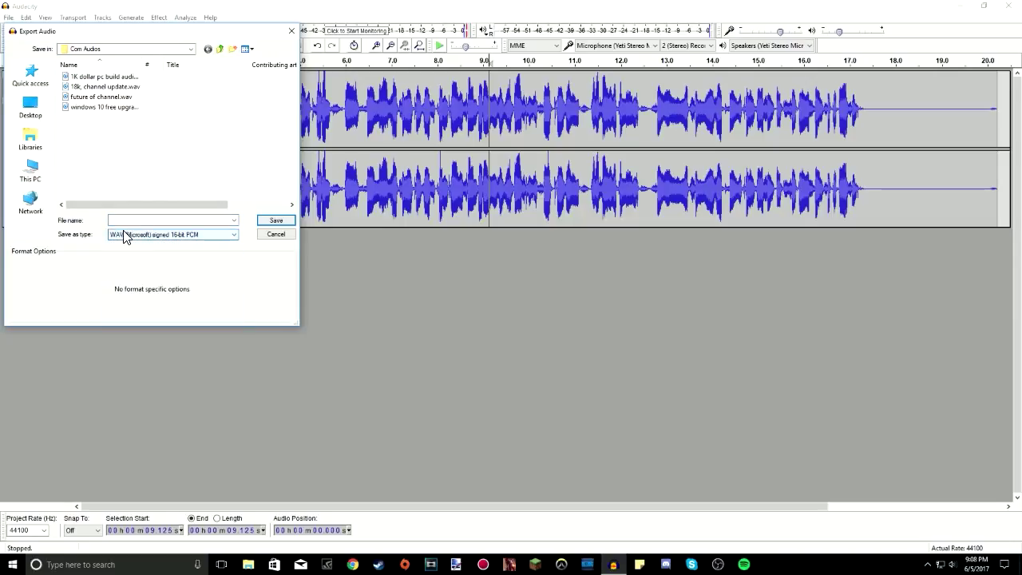
left_click(292, 31)
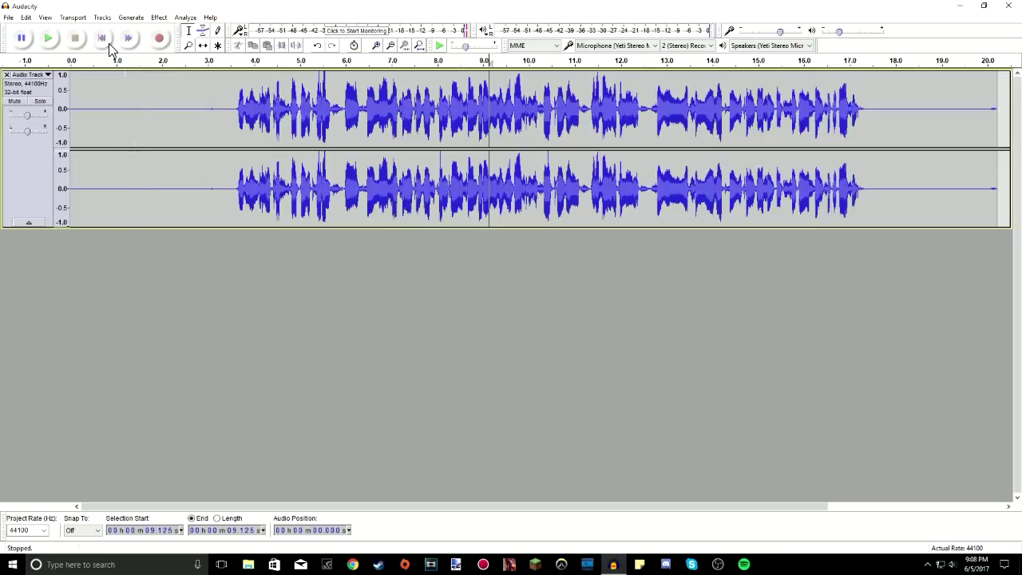
Undo the Noise Reduction and the Compressor effects on the whole track.
left_click(32, 18)
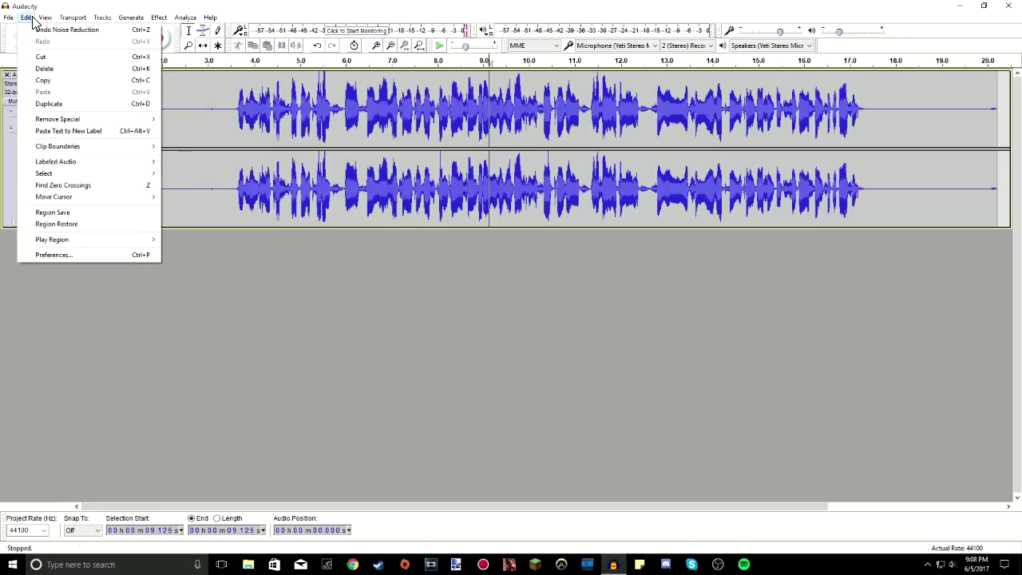
left_click(26, 19)
left_click(23, 20)
left_click(47, 30)
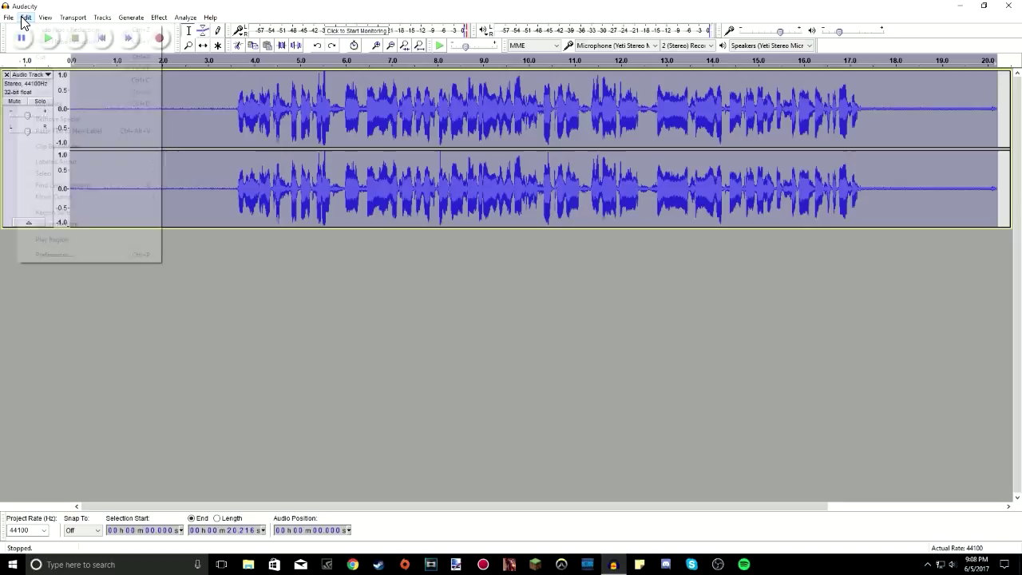
key("ctrl+a")
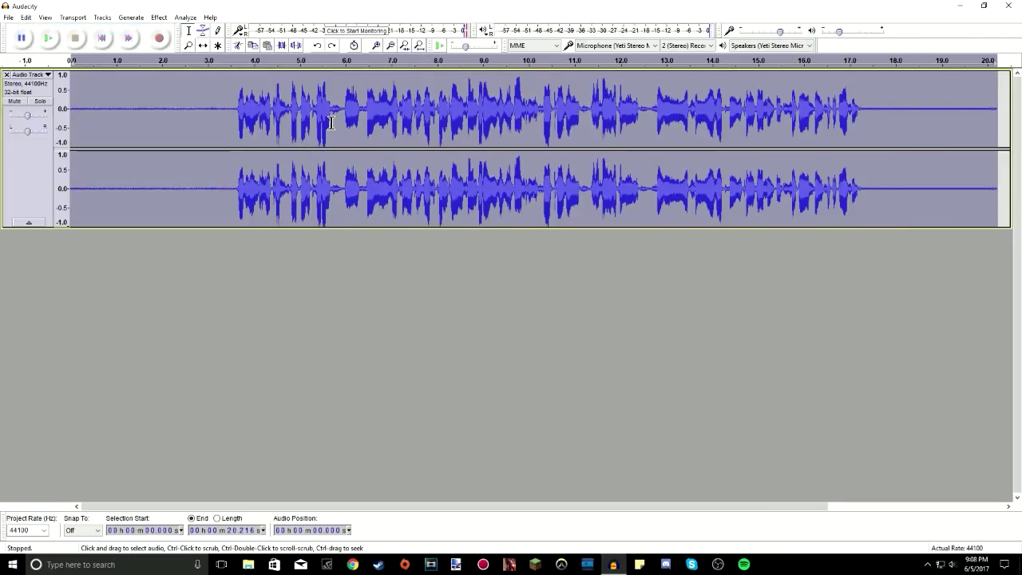
left_click(45, 18)
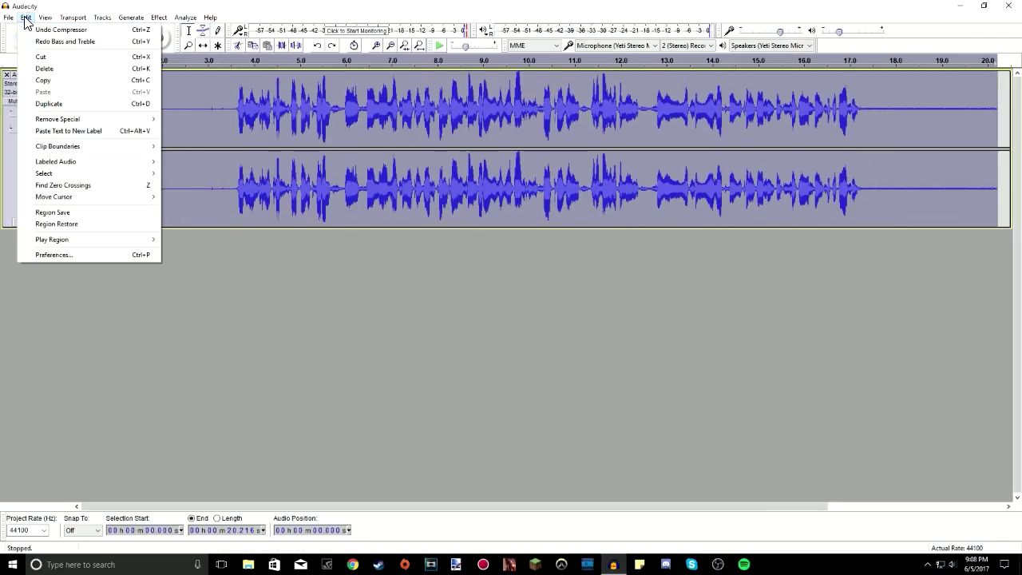
left_click(27, 17)
left_click(26, 18)
left_click(26, 19)
Play the restored recording from about 3.4 s, then stop.
left_click(228, 118)
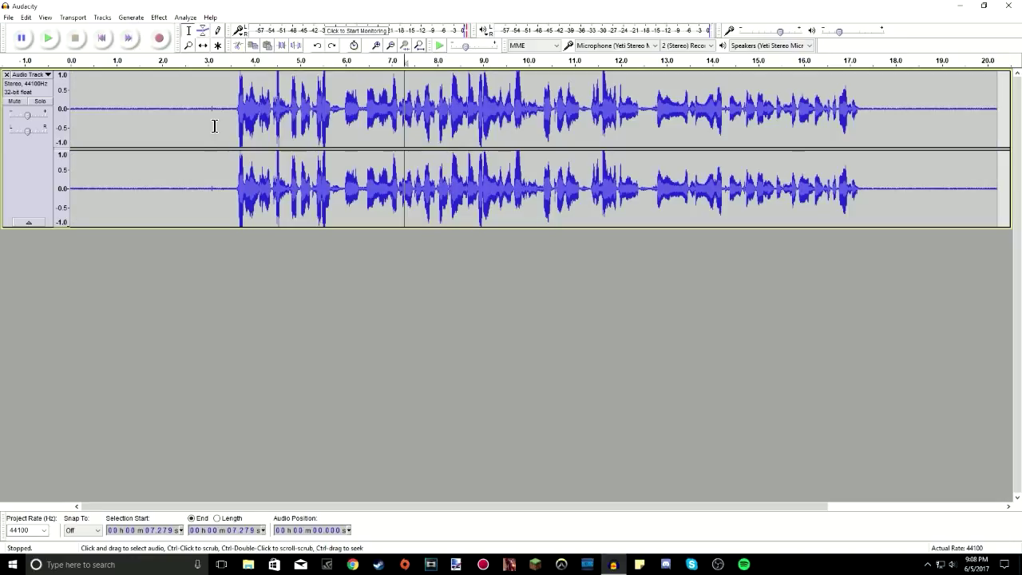
key("space")
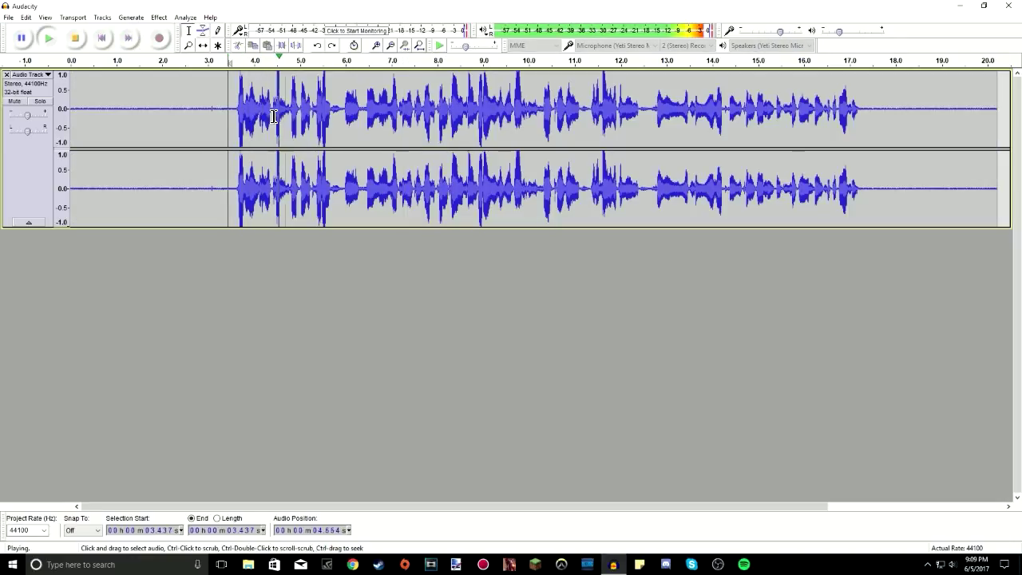
left_click(76, 37)
Open the Edit Chains window from the File menu.
left_click(170, 115)
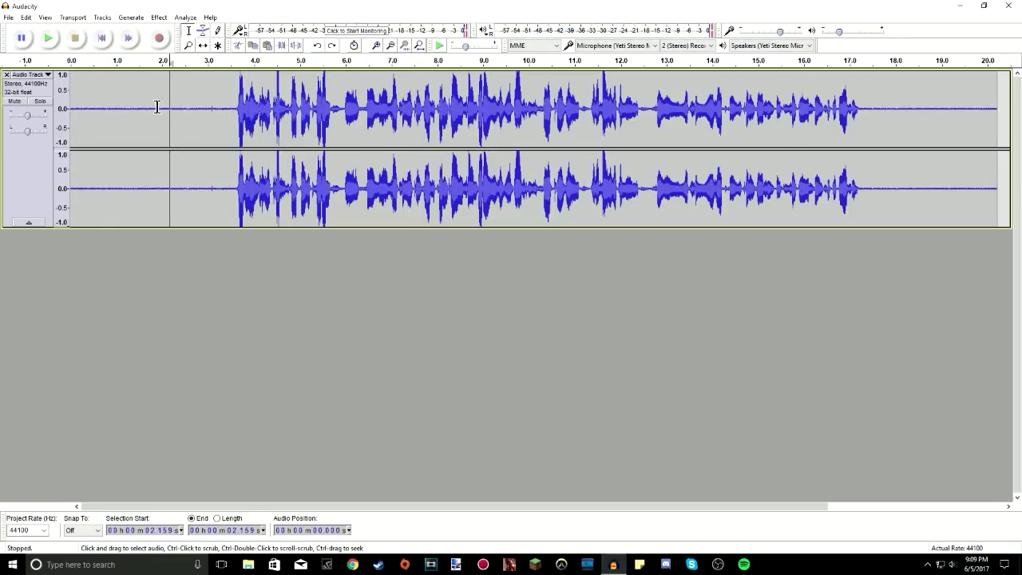
left_click(8, 17)
left_click(58, 235)
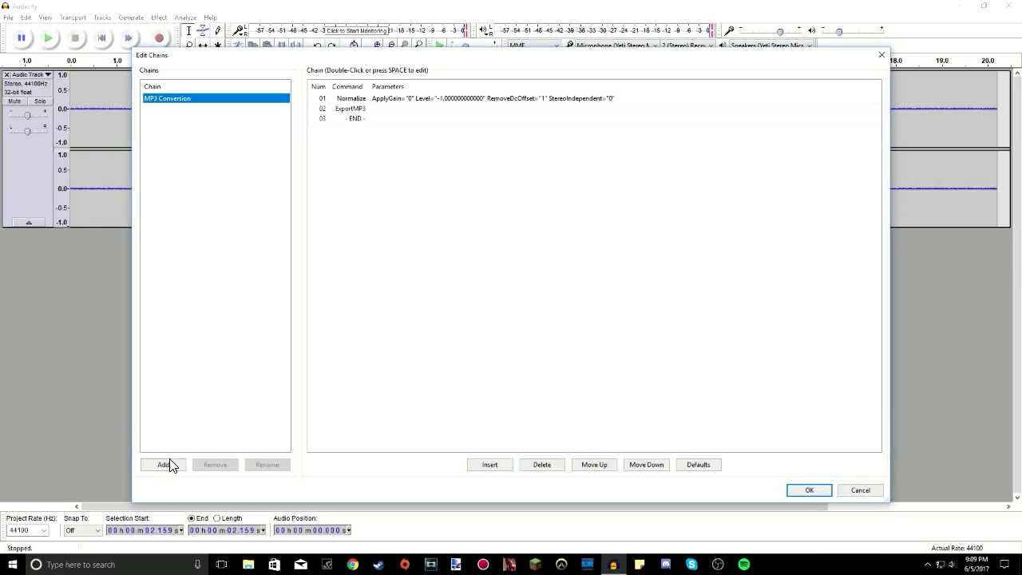
Add a new chain named 'Better Quality' with Compressor as its first step.
left_click(165, 463)
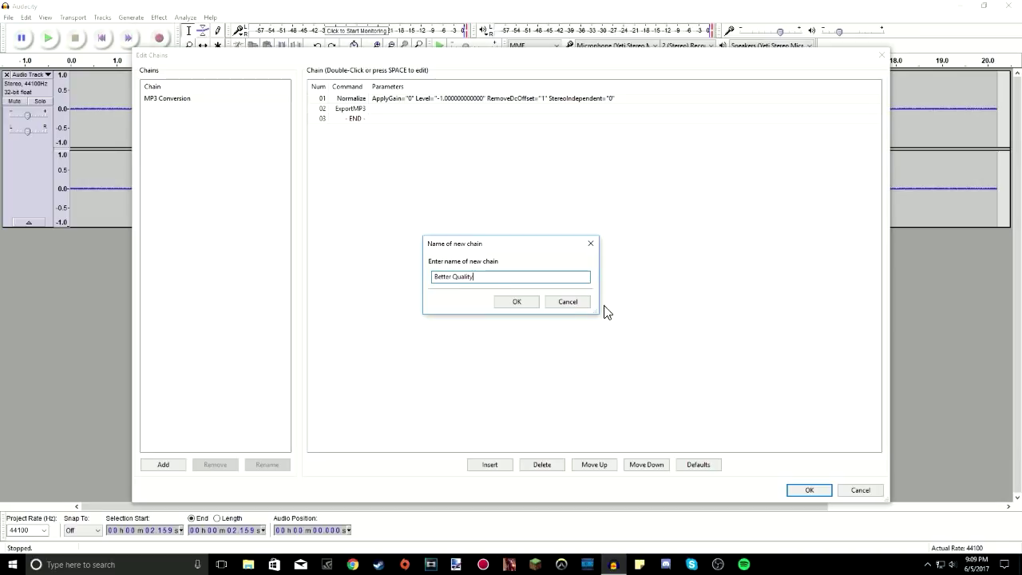
left_click(531, 303)
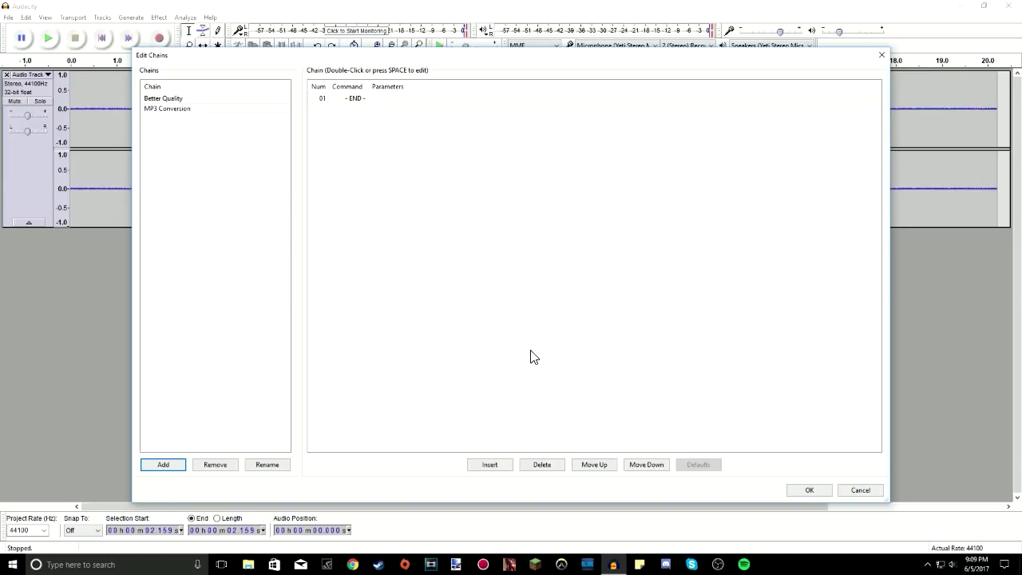
left_click(495, 466)
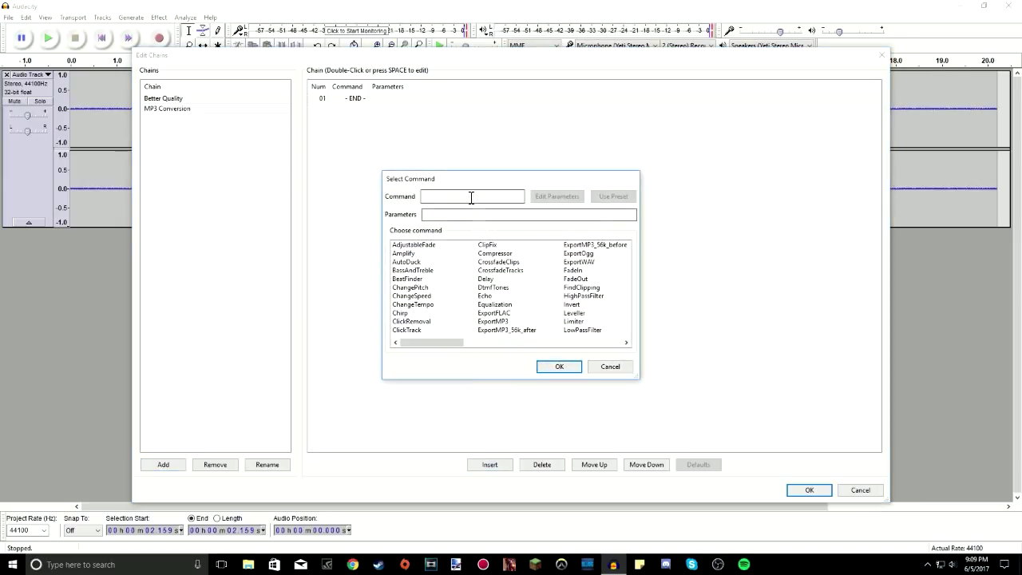
left_click(507, 254)
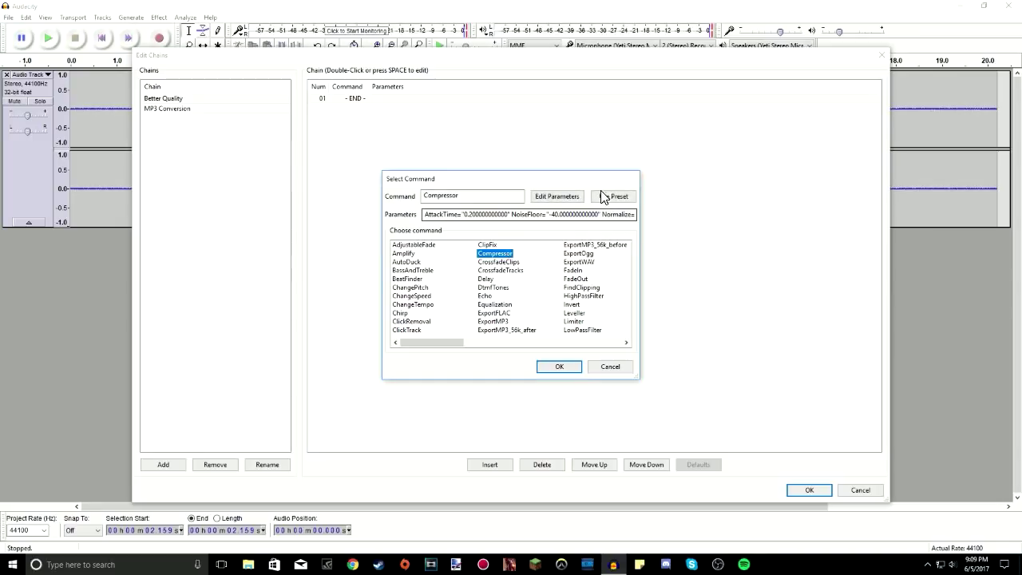
left_click(557, 197)
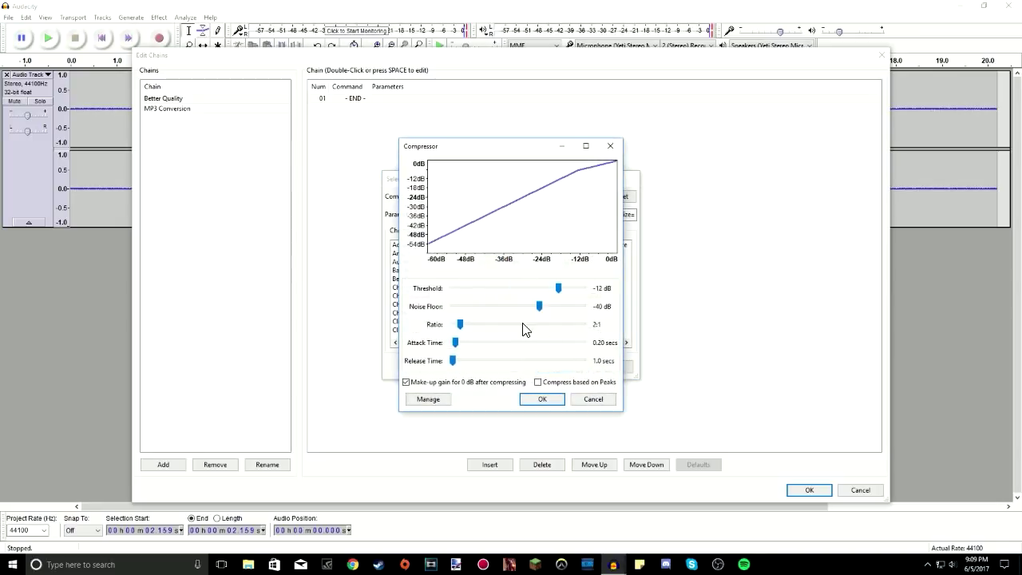
left_click(532, 401)
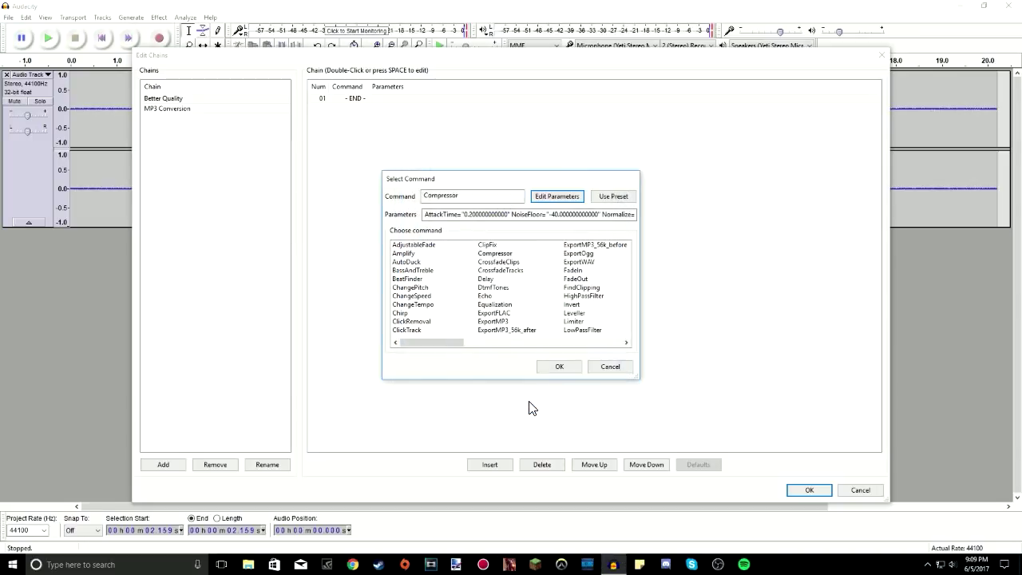
left_click(564, 366)
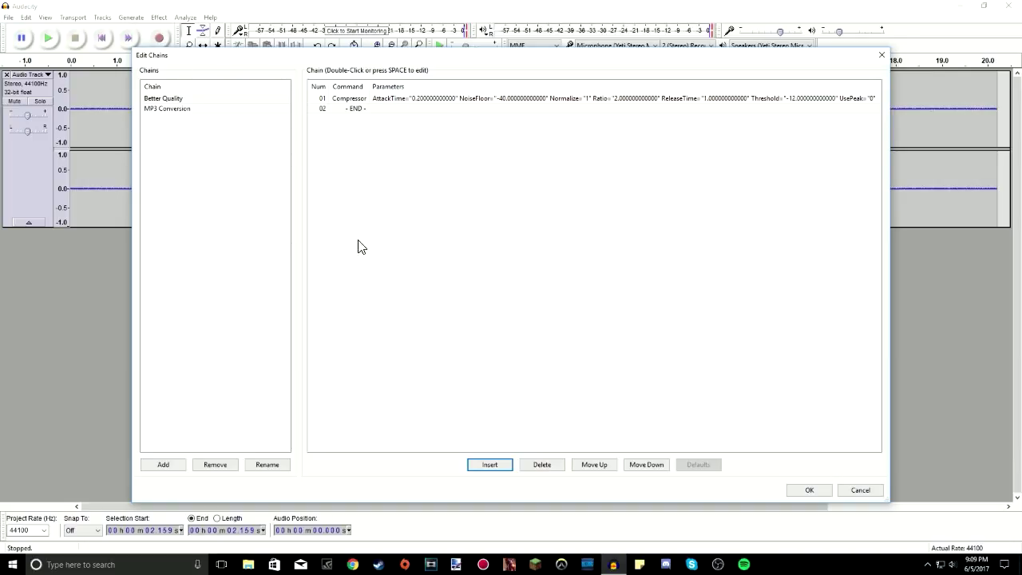
Insert BassAndTreble (6.2 dB bass, 0.8 dB treble, −0.6 dB level) as step two.
left_click(489, 465)
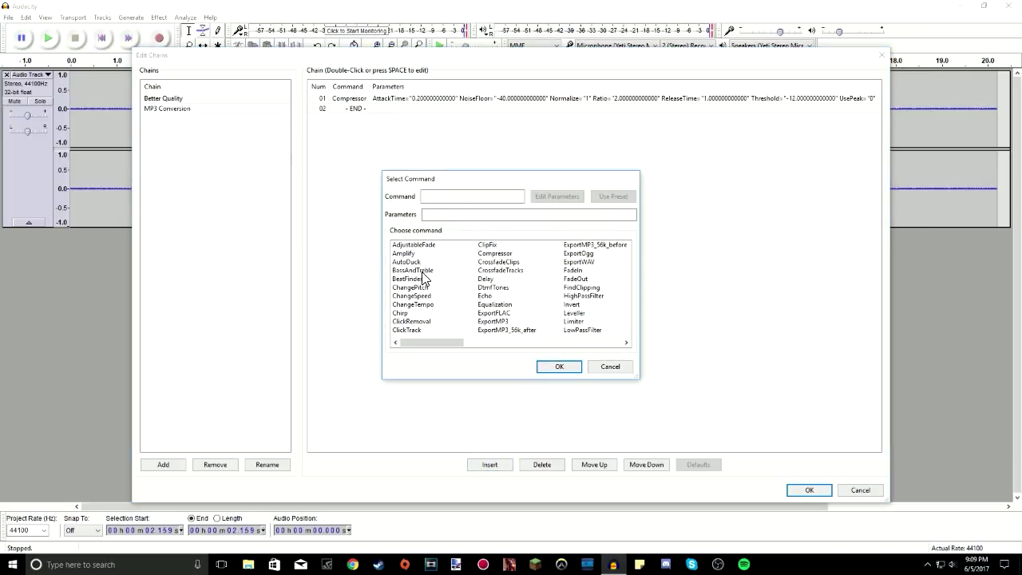
left_click(420, 271)
left_click(568, 198)
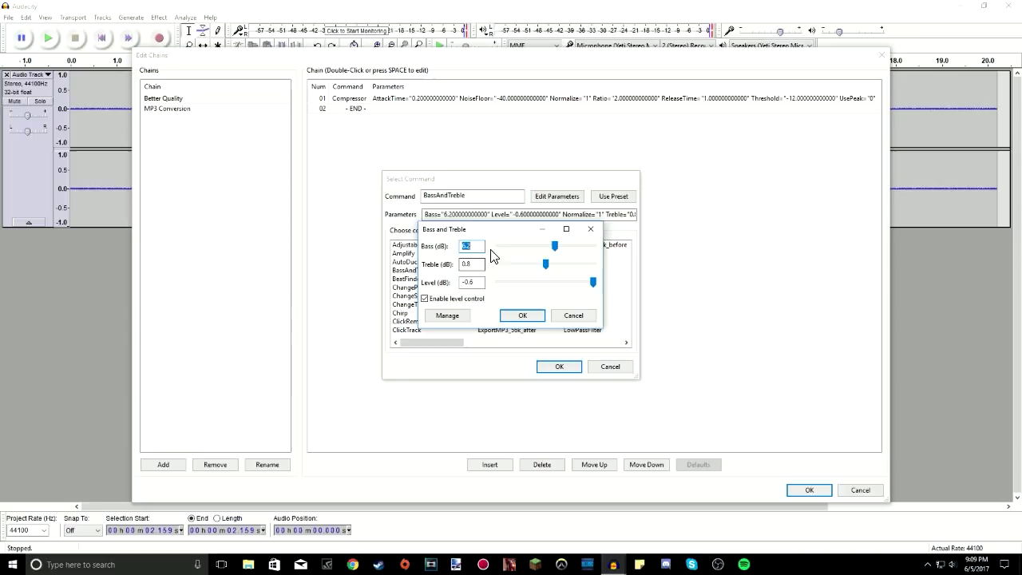
left_click(523, 316)
left_click(562, 368)
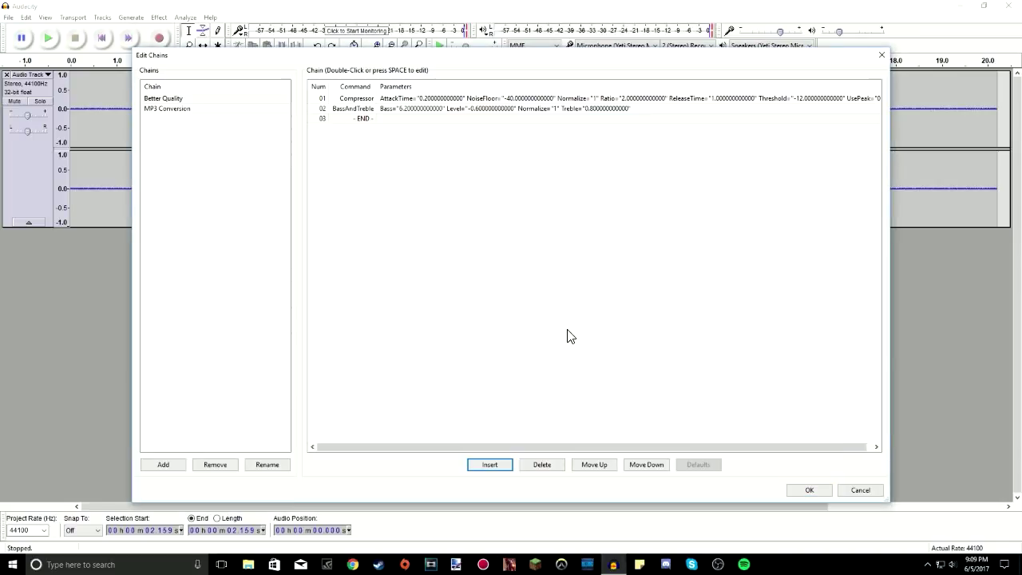
Insert Amplify at 0.8 dB (ratio 1.0965) as the chain's third step.
left_click(493, 467)
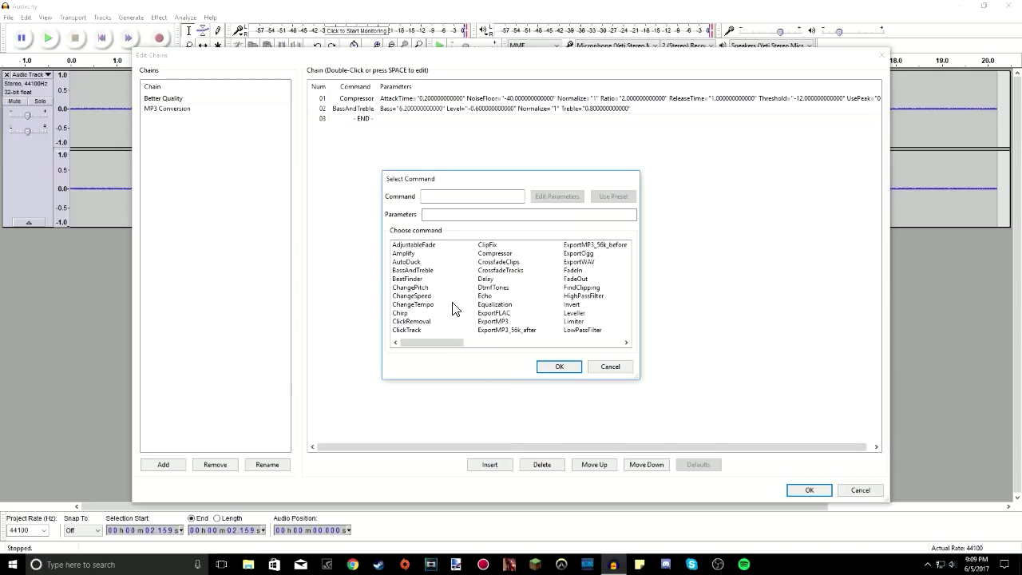
left_click(411, 255)
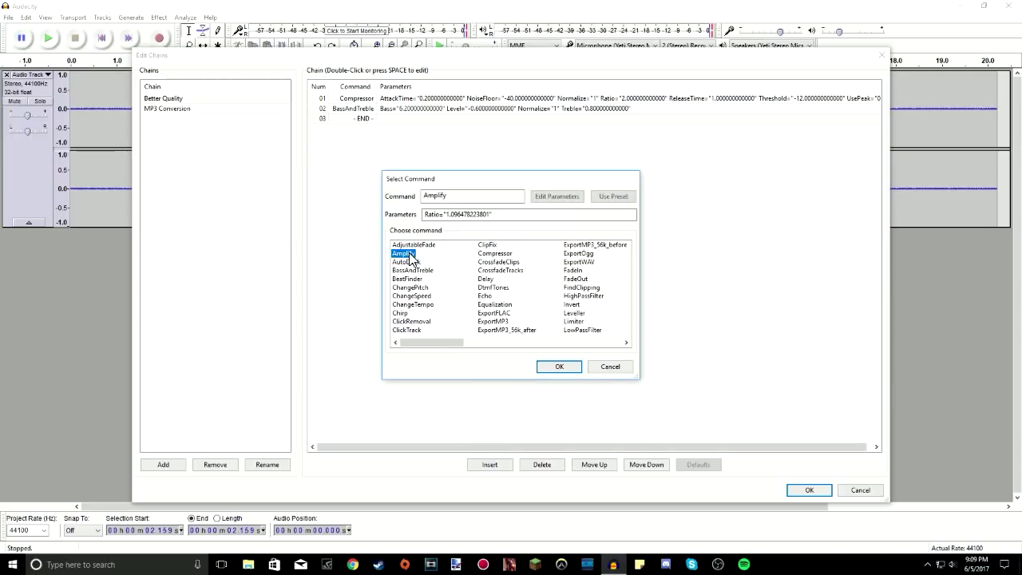
left_click(556, 196)
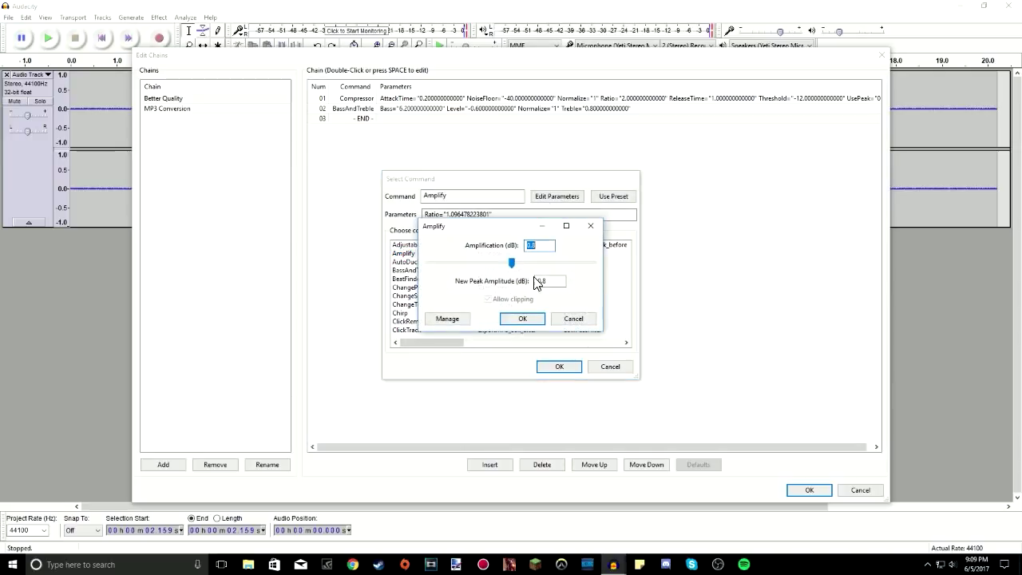
left_click(522, 318)
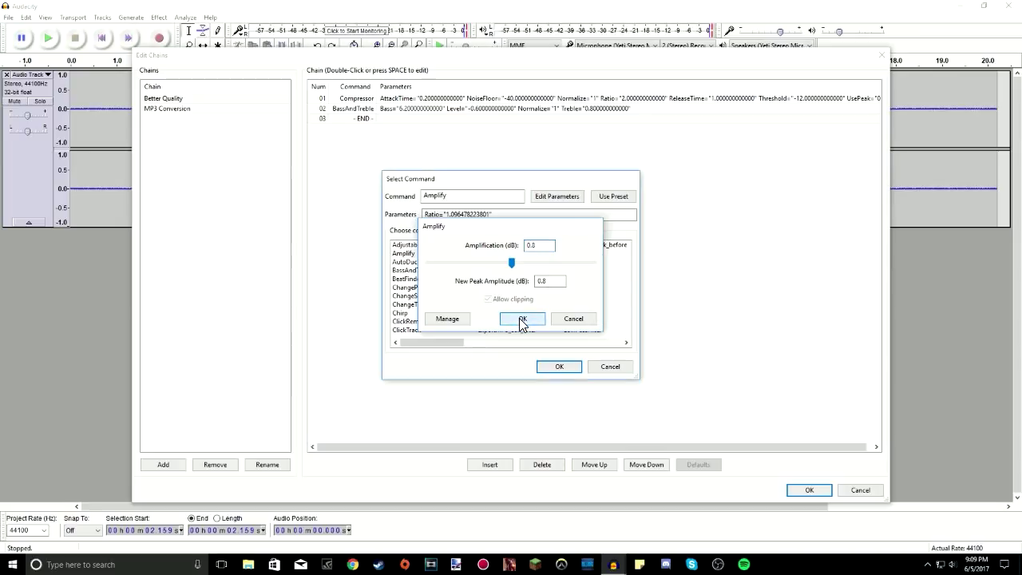
left_click(559, 367)
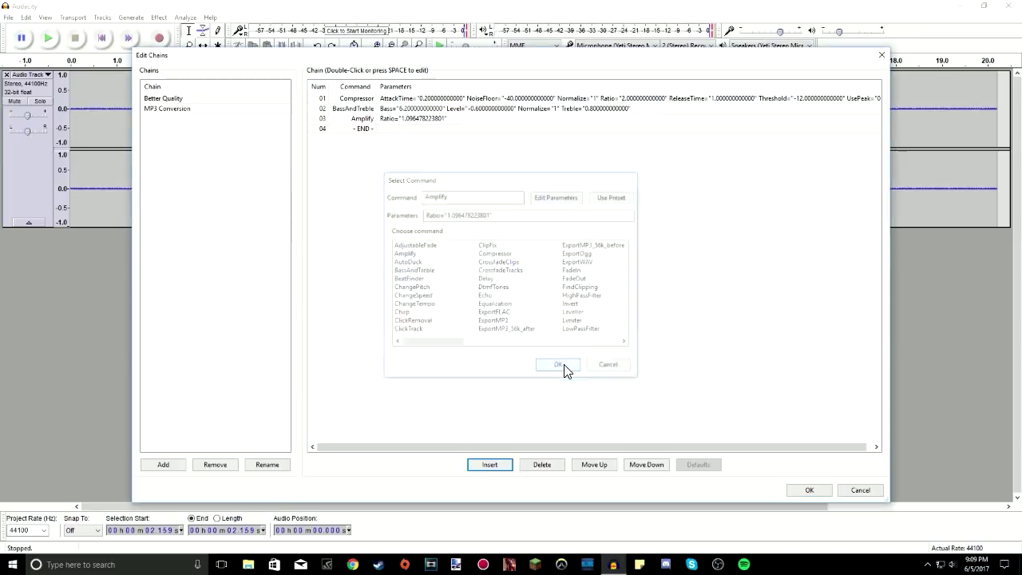
Insert Leveller with Light leveling and a −75 dB threshold as step 04.
left_click(491, 464)
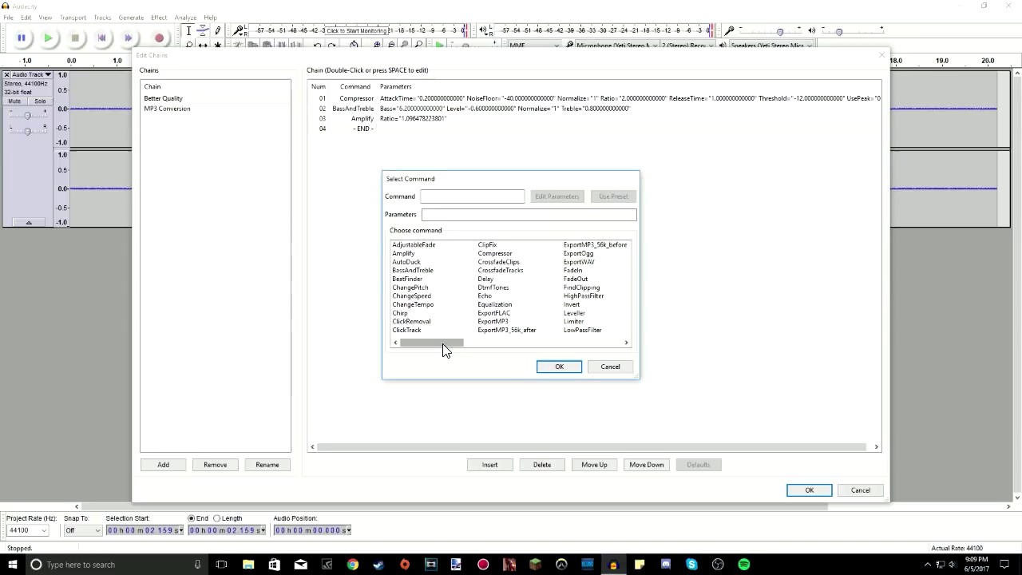
left_click_drag(439, 345, 464, 349)
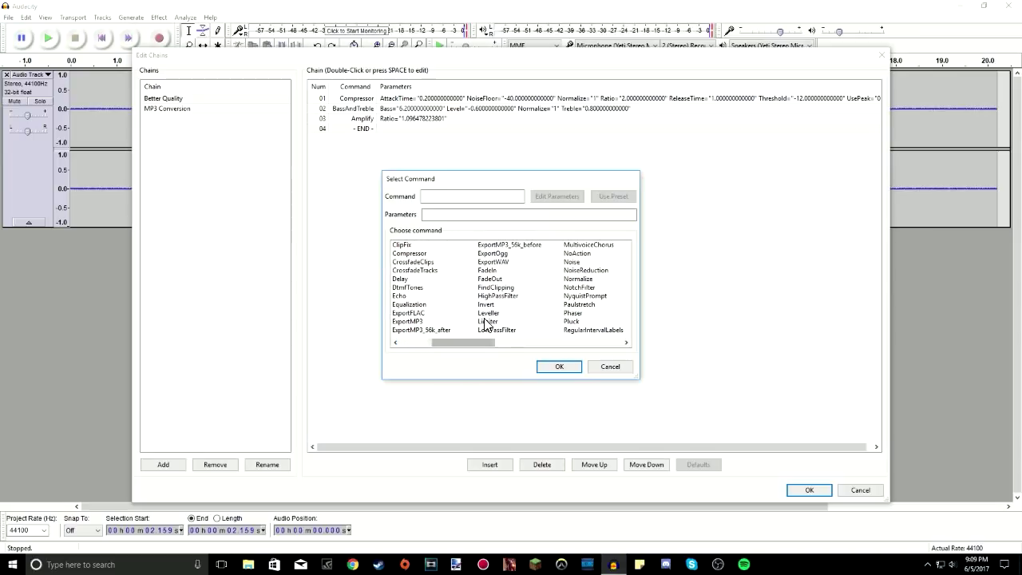
left_click(486, 313)
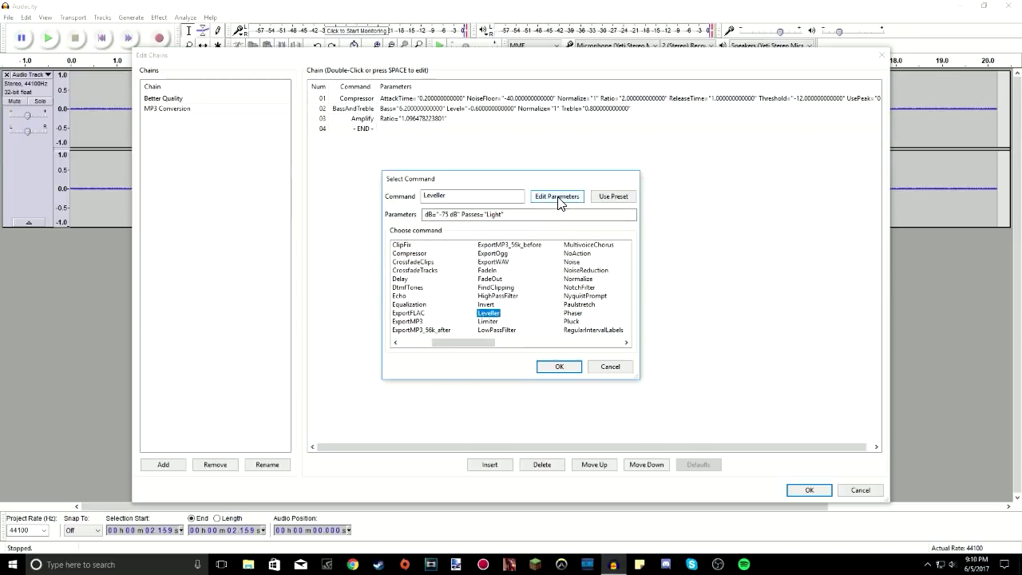
left_click(555, 196)
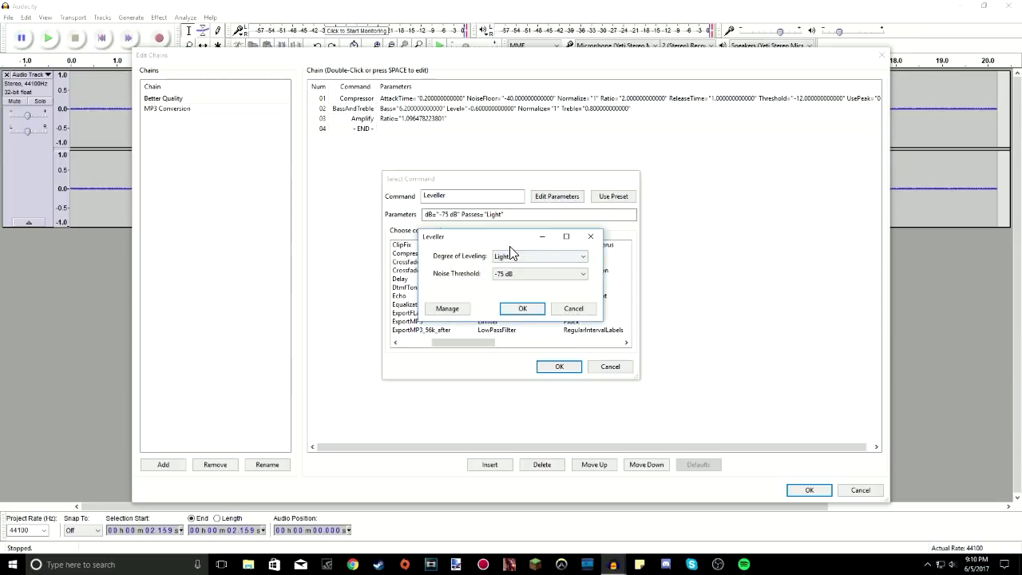
left_click(515, 311)
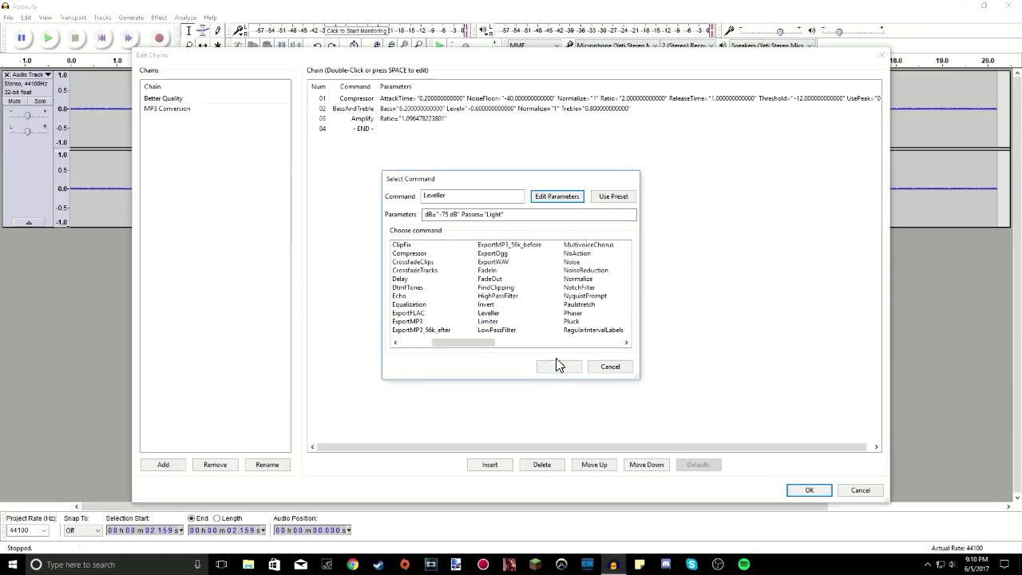
left_click(558, 366)
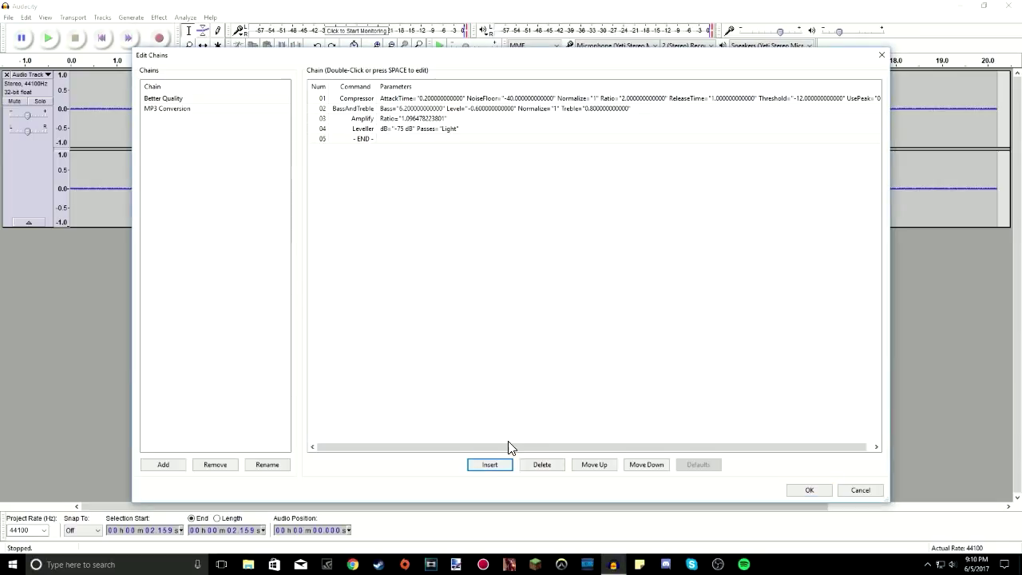
Insert a second Compressor as step 05 of the Better Quality chain.
left_click(491, 466)
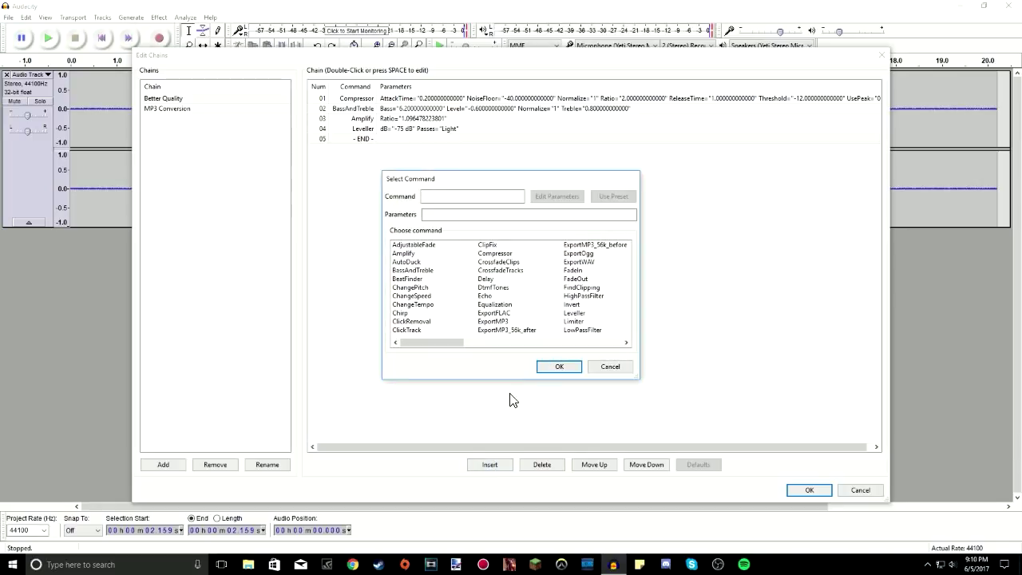
left_click(495, 253)
left_click(558, 366)
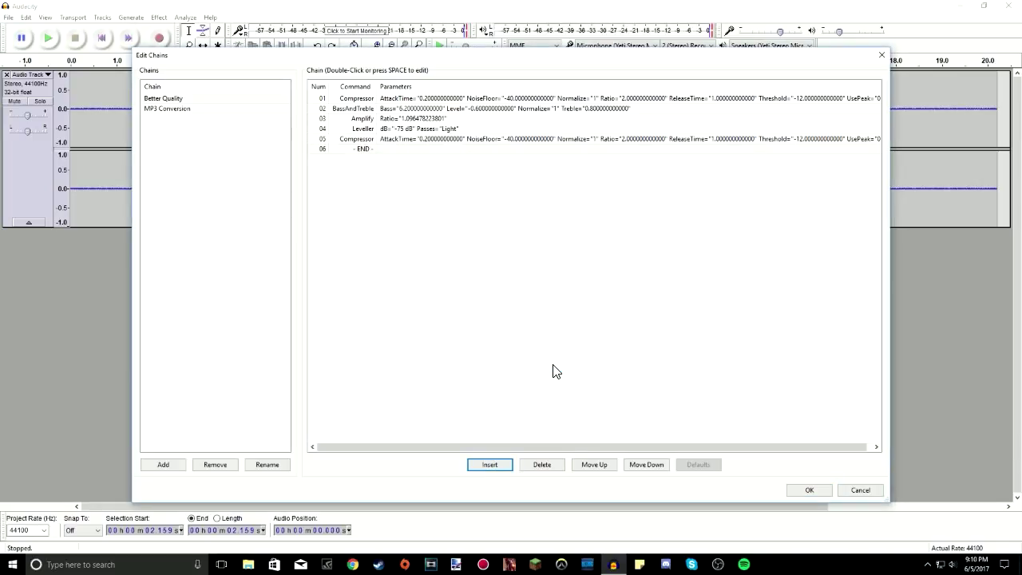
Cancel adding NoiseReduction, then save the chain and close Edit Chains.
left_click(490, 464)
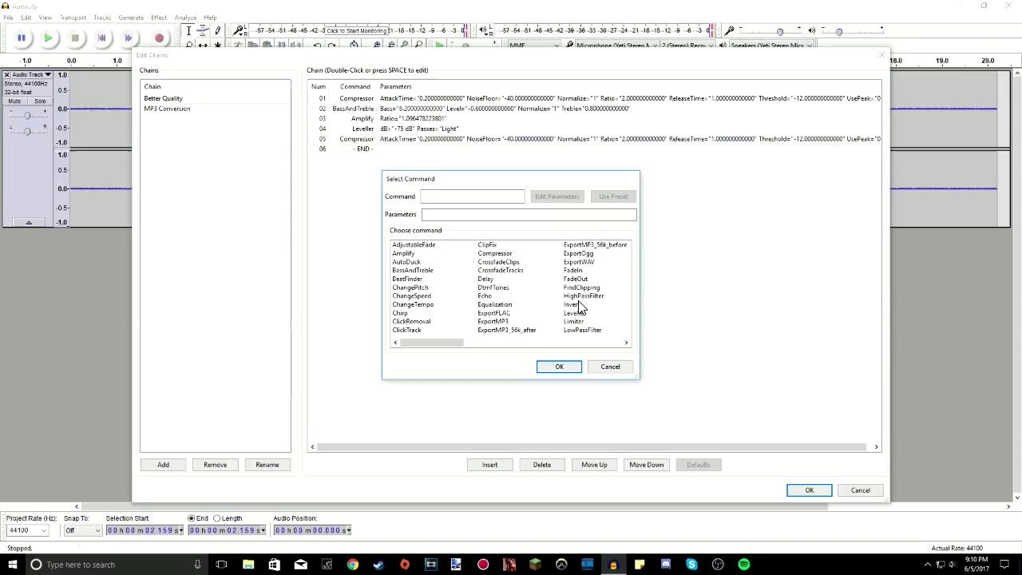
left_click_drag(450, 342, 481, 342)
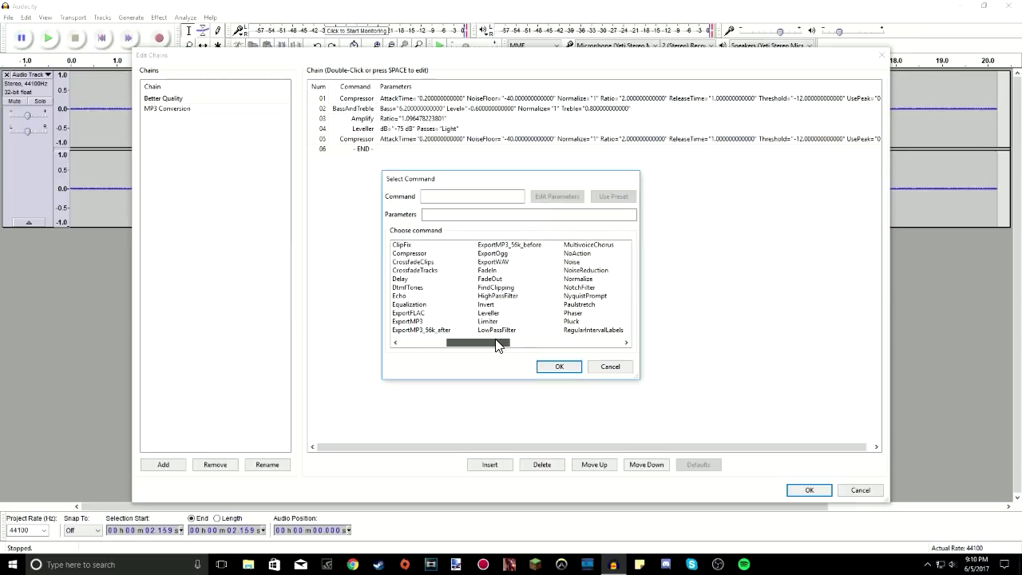
left_click(587, 272)
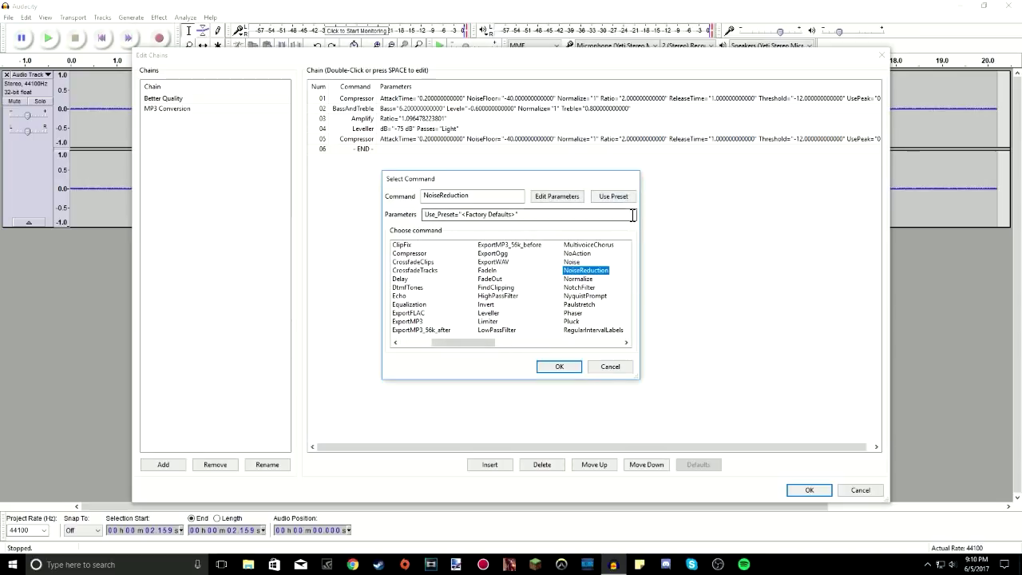
left_click(608, 367)
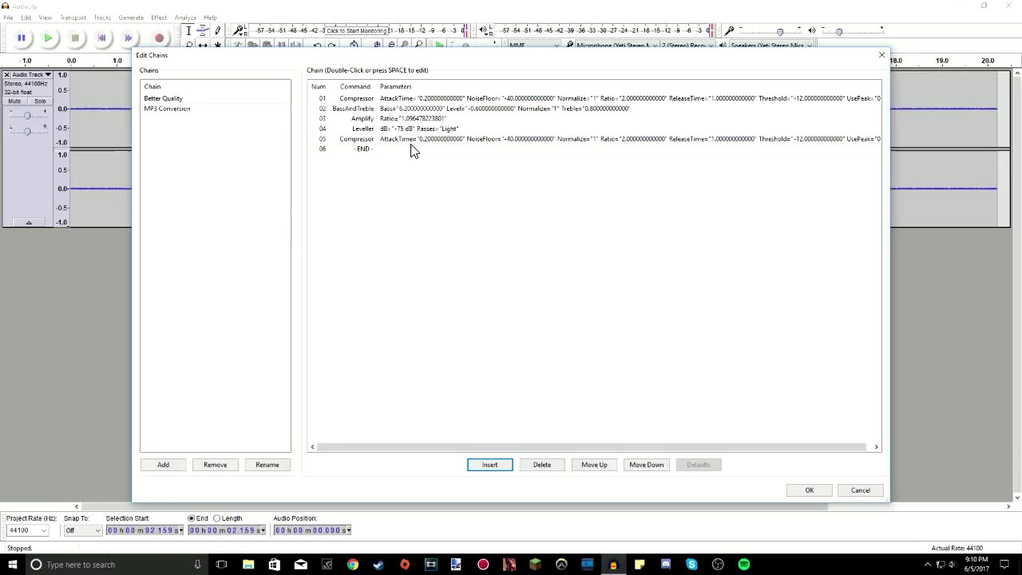
left_click(808, 491)
Apply the Better Quality chain to the whole current project.
left_click(27, 184)
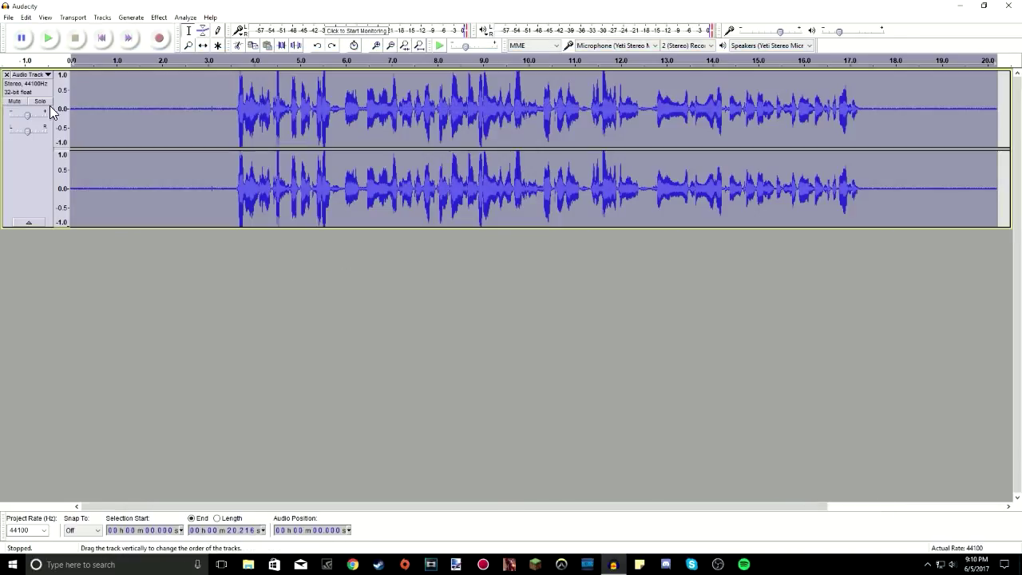
left_click(8, 17)
left_click(76, 223)
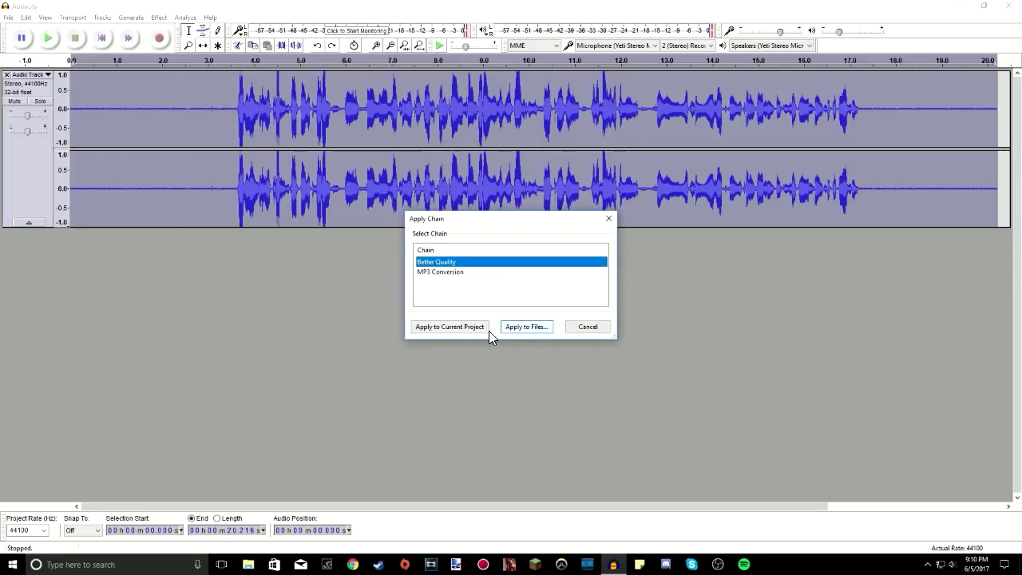
left_click(463, 328)
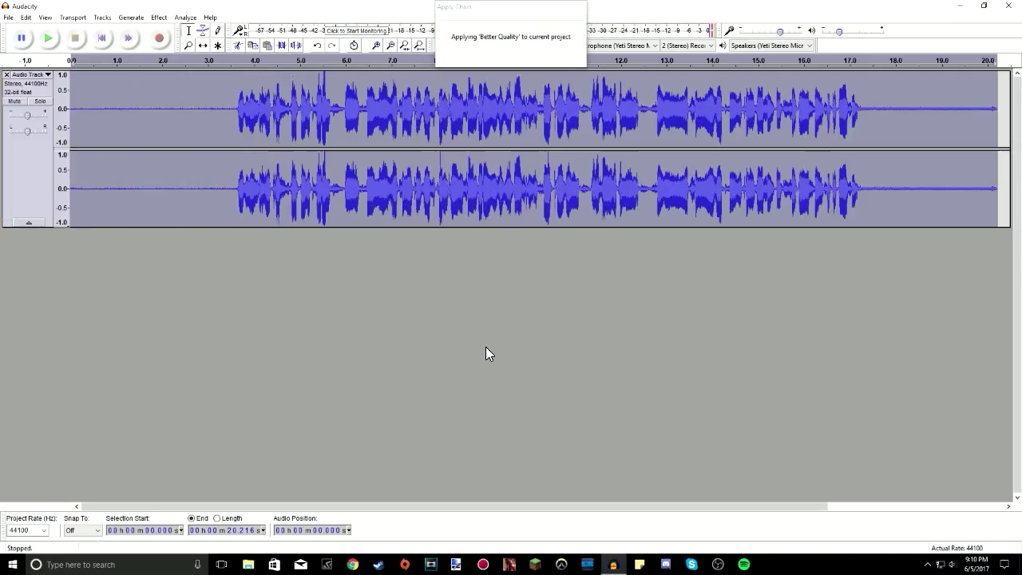
Play the processed recording from where speech begins, then stop.
left_click(351, 124)
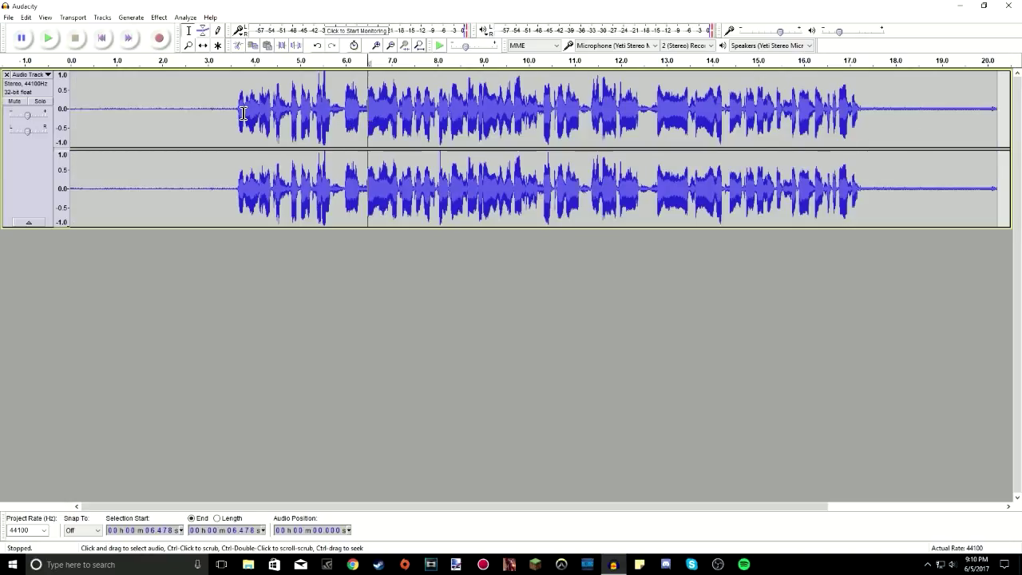
left_click(235, 113)
left_click(48, 37)
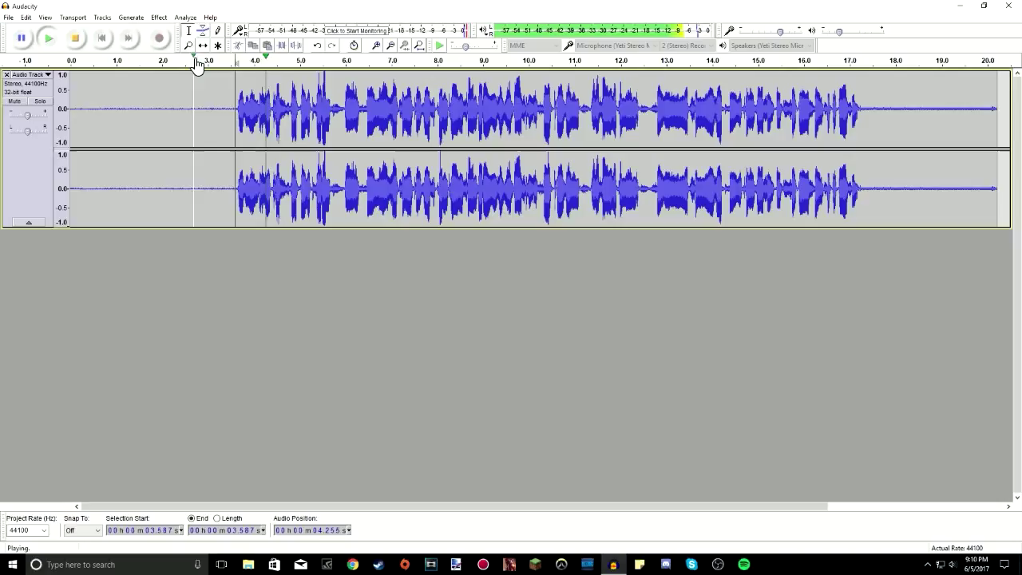
left_click(75, 37)
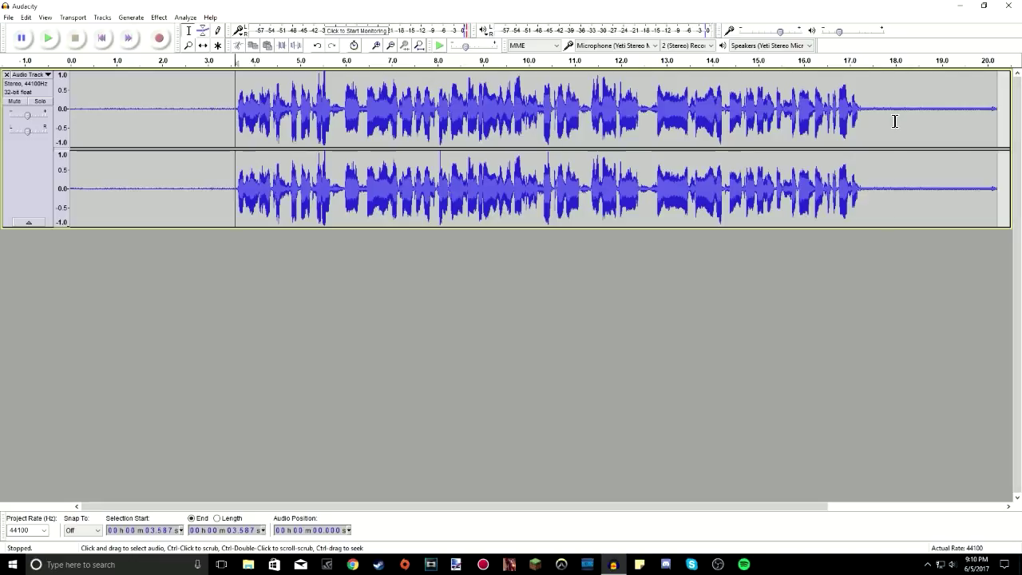
Capture a noise profile from the silent tail, about 17.9 s to 20 s.
left_click_drag(892, 120, 988, 125)
left_click(159, 17)
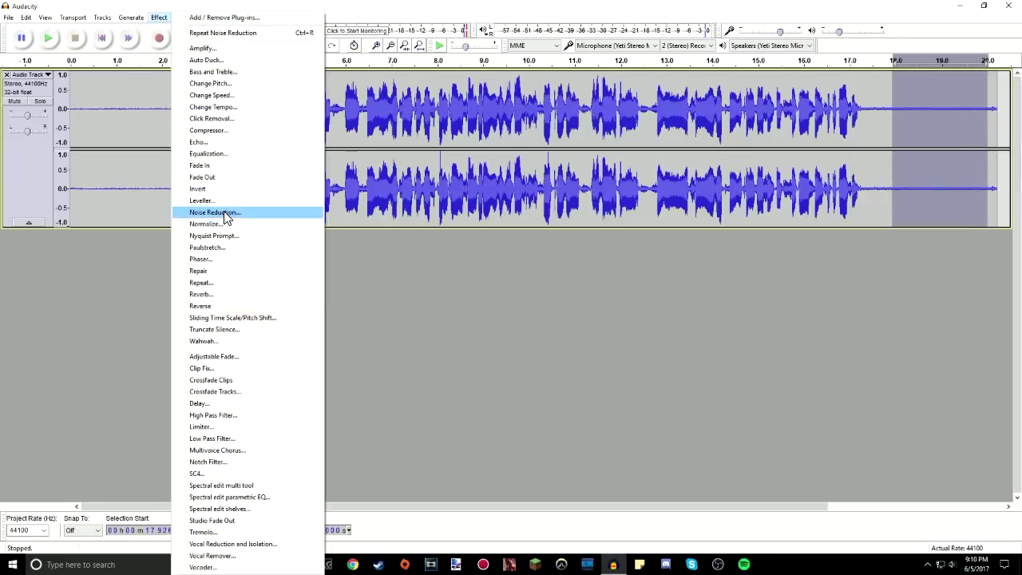
left_click(205, 212)
left_click(509, 227)
Apply 16 dB Noise Reduction to the whole track and clear the selection.
left_click(37, 163)
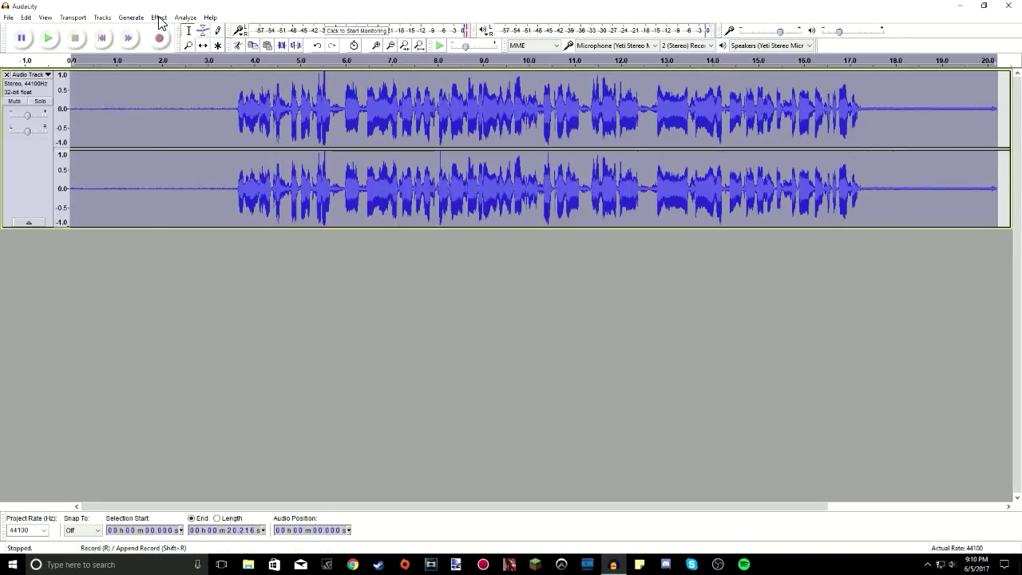
left_click(159, 17)
left_click(215, 212)
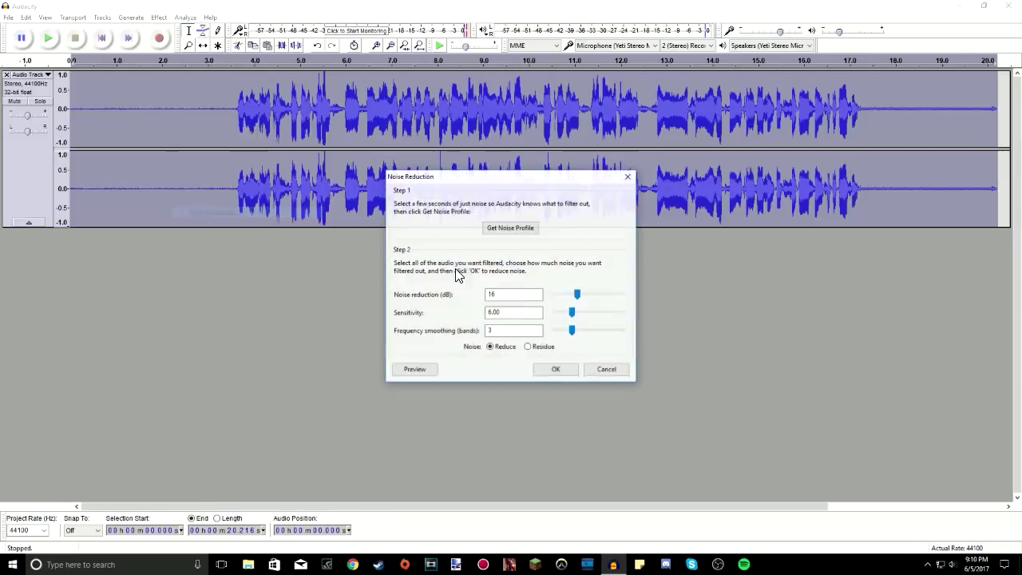
left_click(550, 369)
left_click(649, 153)
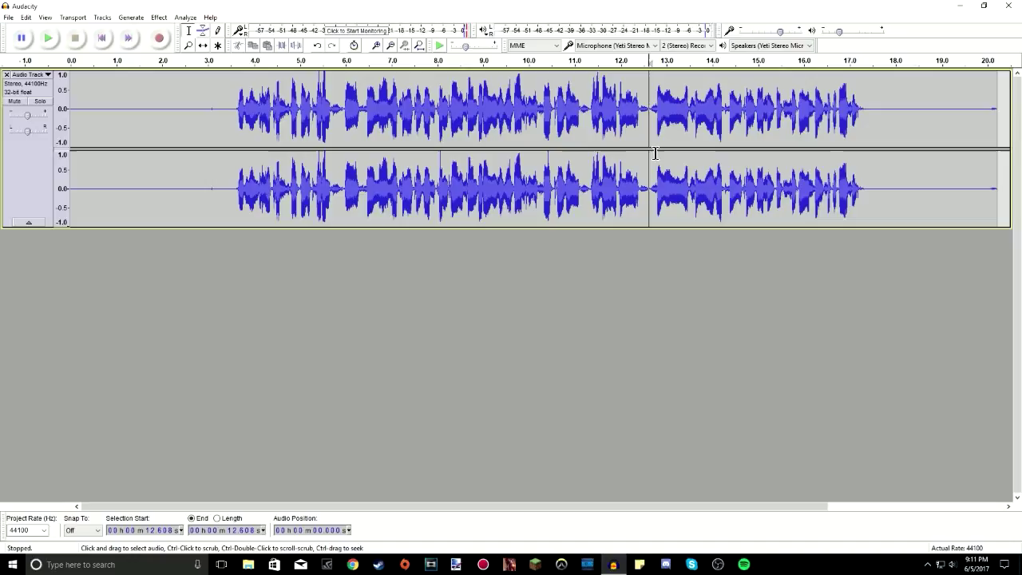
left_click(8, 17)
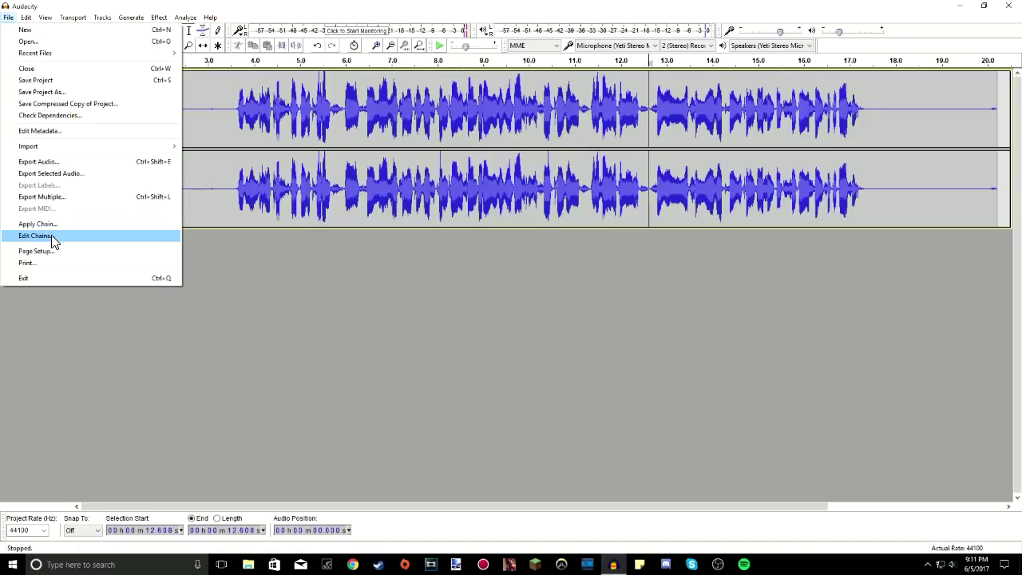
Dismiss the File menu, leaving the noise-reduced recording unchanged.
left_click(493, 352)
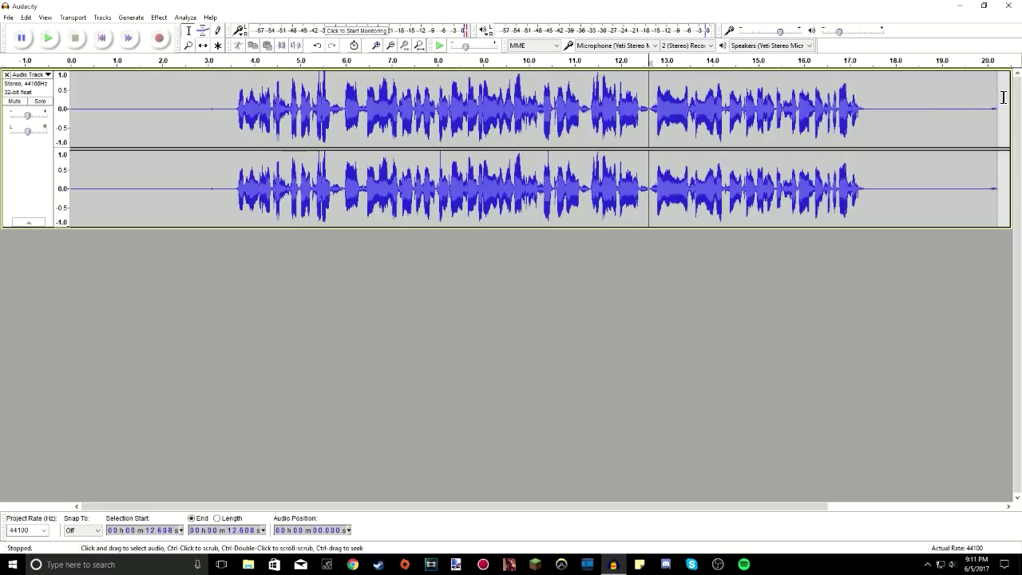
Delete the trailing and leading silences, leaving about 14.8 s of speech.
left_click_drag(1000, 101, 888, 108)
key("Delete")
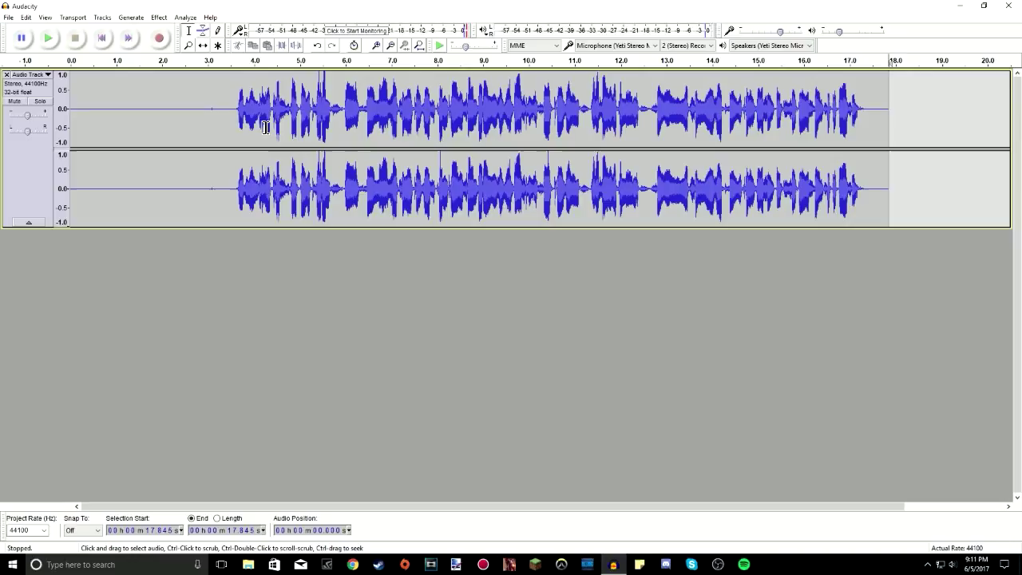
left_click_drag(216, 116, 51, 116)
key("Delete")
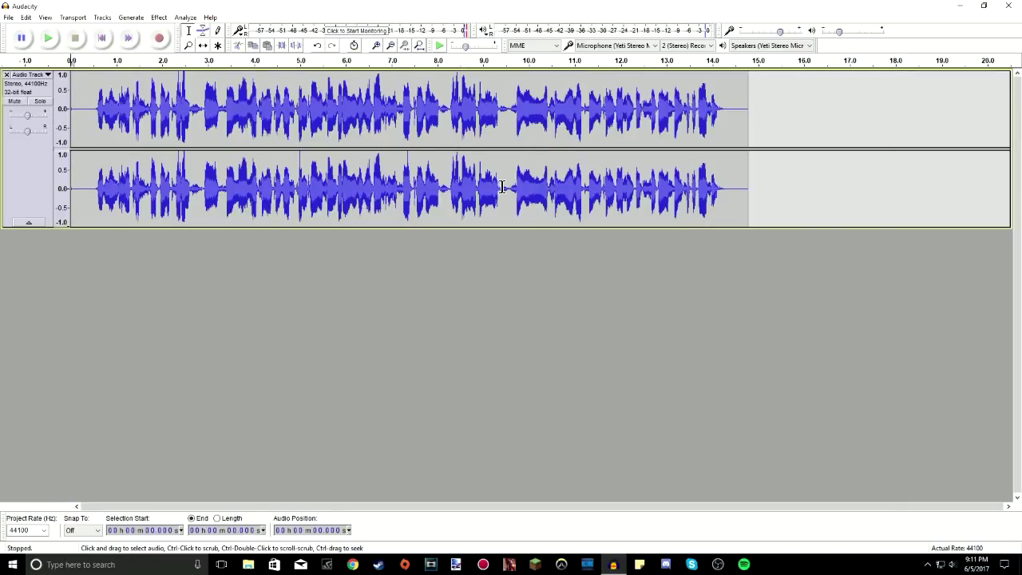
left_click(688, 128)
Open the Export Audio window and close it without exporting.
left_click(8, 17)
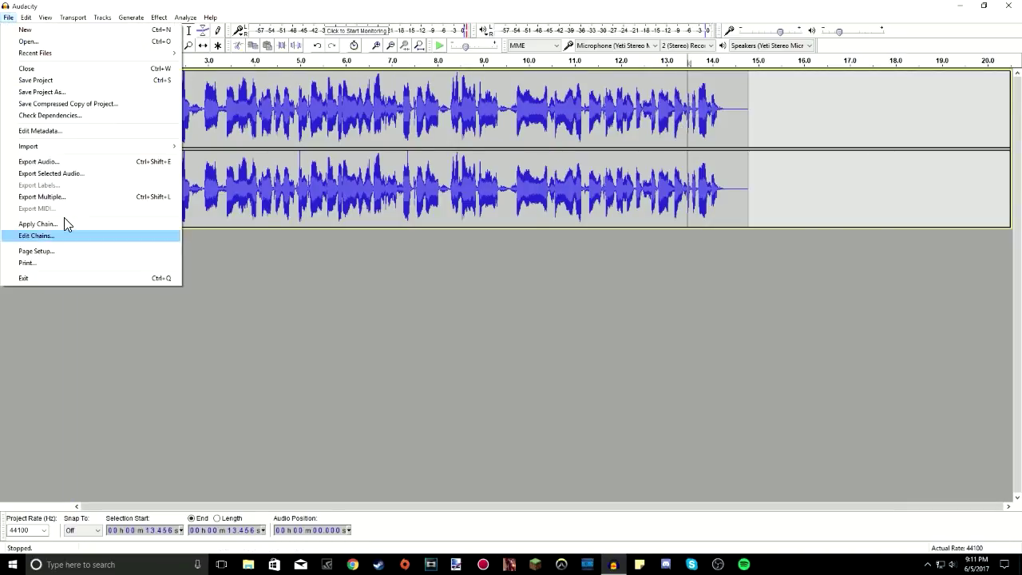
left_click(57, 161)
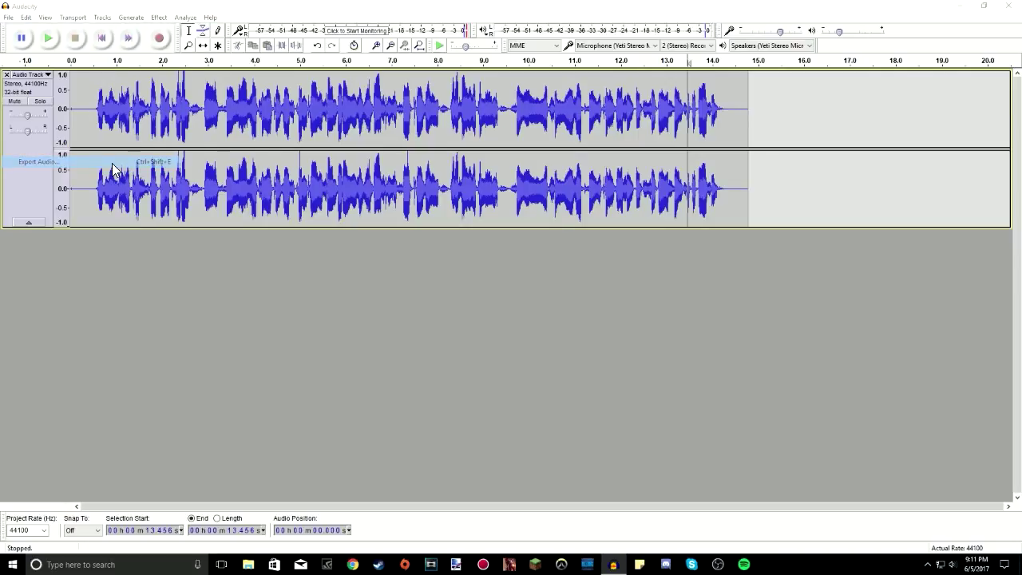
left_click(292, 31)
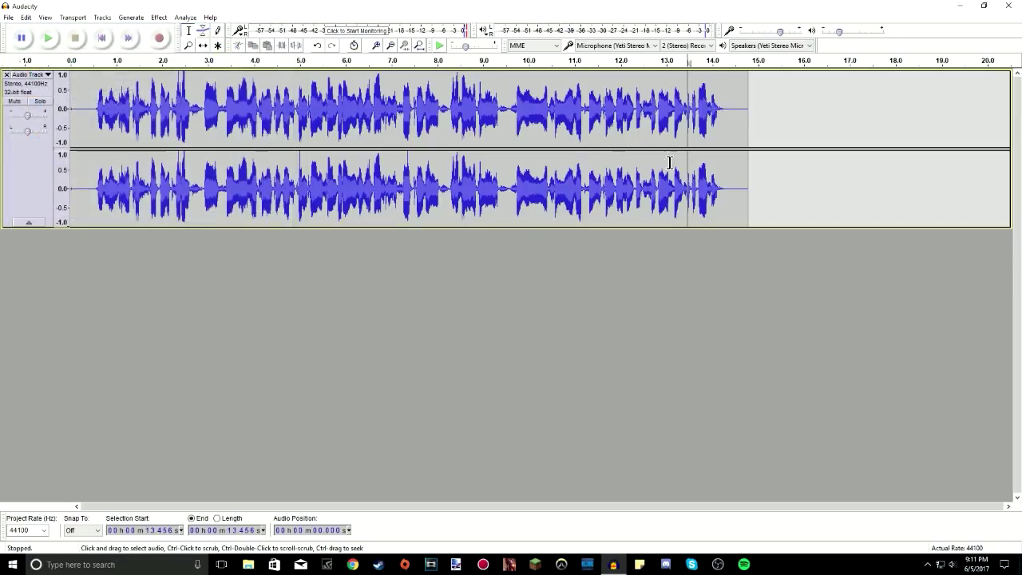